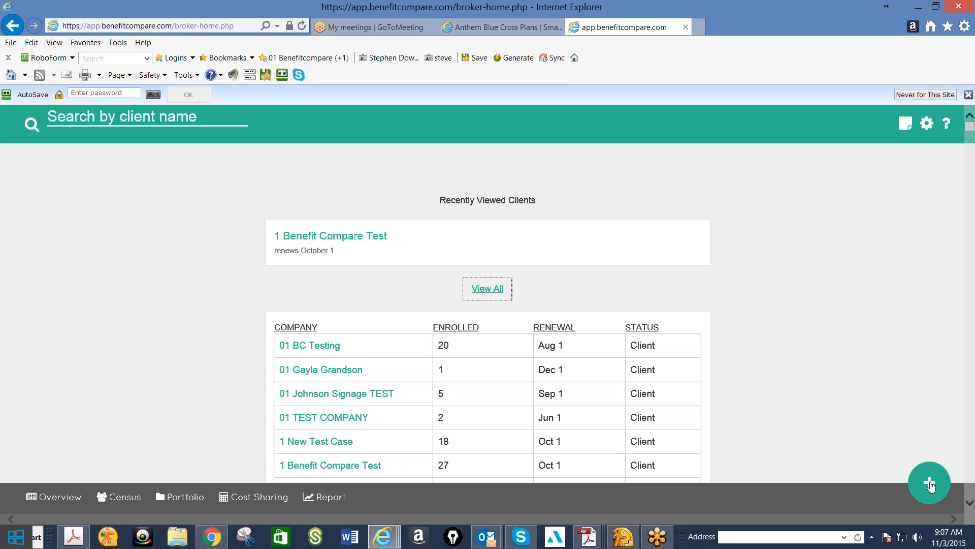
# Add a new client and choose to bring in its census from the clipboard
pyautogui.click(930, 485)
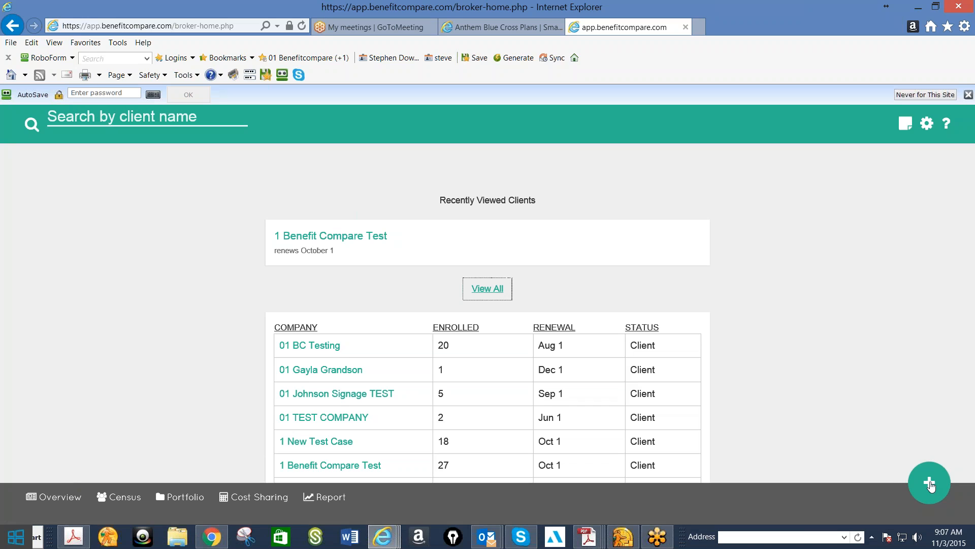
pyautogui.click(930, 485)
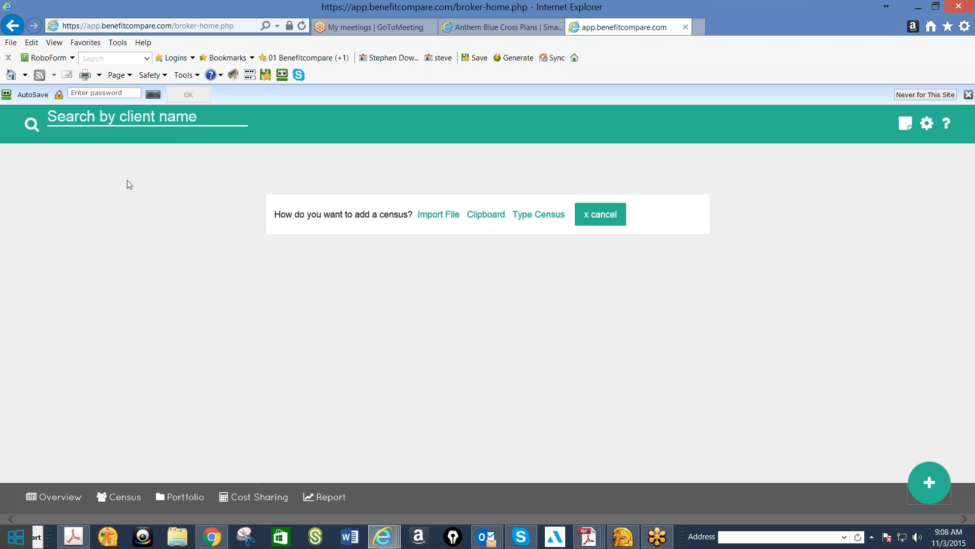
pyautogui.click(480, 216)
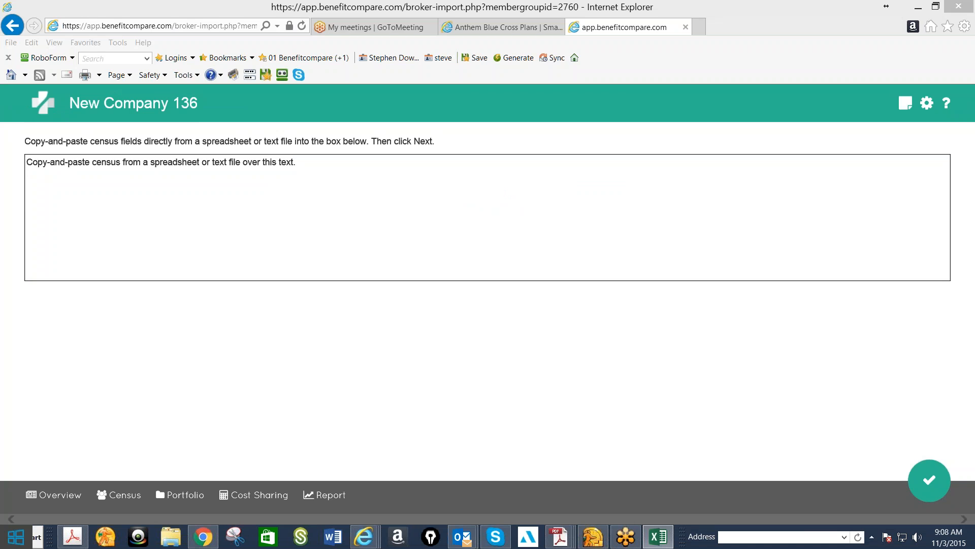
# Copy the employee rows B3:G6 from the Deserted Isle Desserts Company Census workbook in Excel and paste them into the browser's census import box
pyautogui.moveTo(974, 63); pyautogui.dragTo(391, 59)
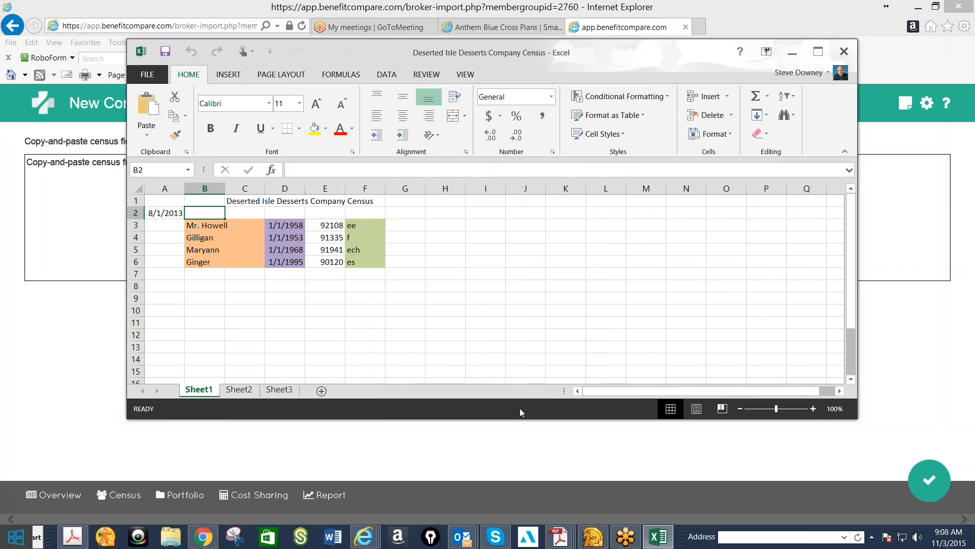
pyautogui.click(493, 348)
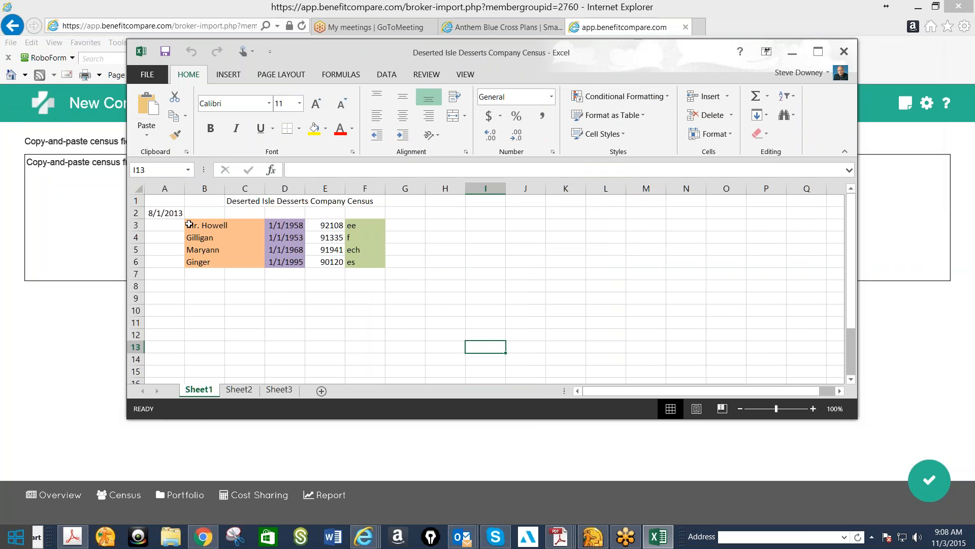
pyautogui.moveTo(189, 225); pyautogui.dragTo(398, 265)
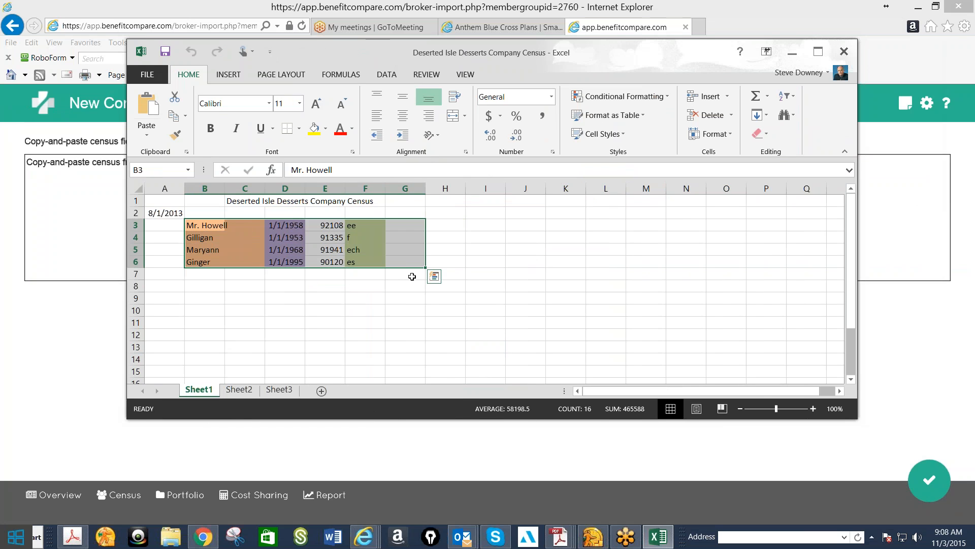
pyautogui.hotkey('ctrl', 'c')
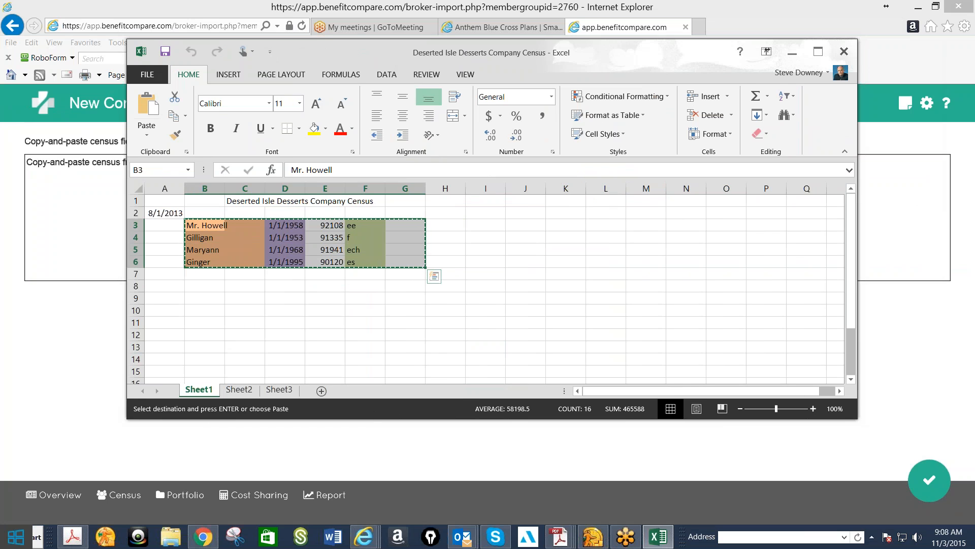
pyautogui.click(792, 52)
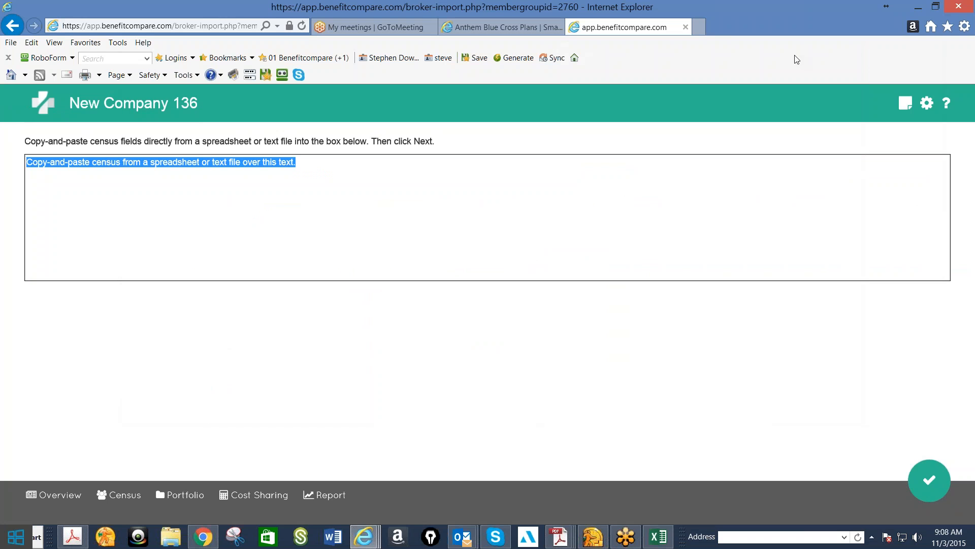
pyautogui.hotkey('ctrl', 'v')
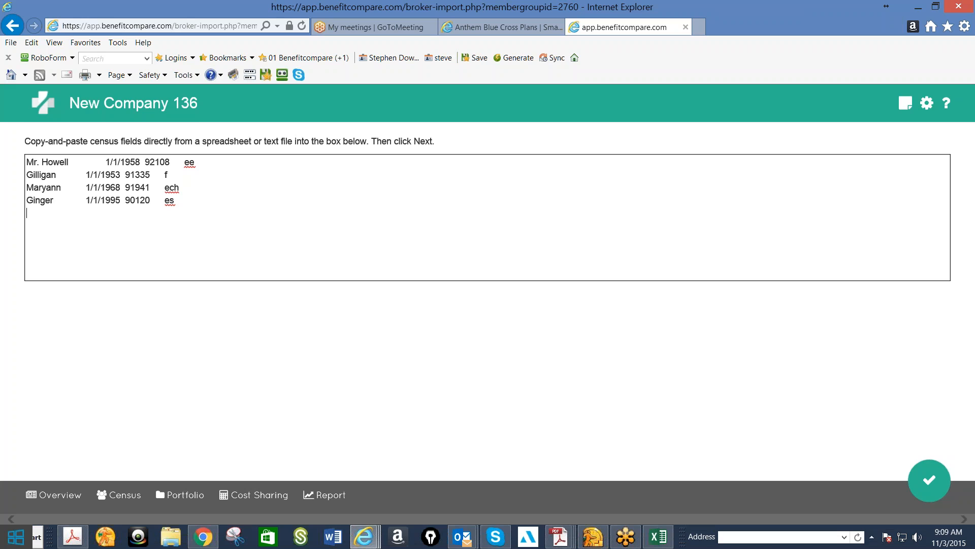
# Map the pasted name column to Full Name and import the members into New Company 136
pyautogui.click(929, 485)
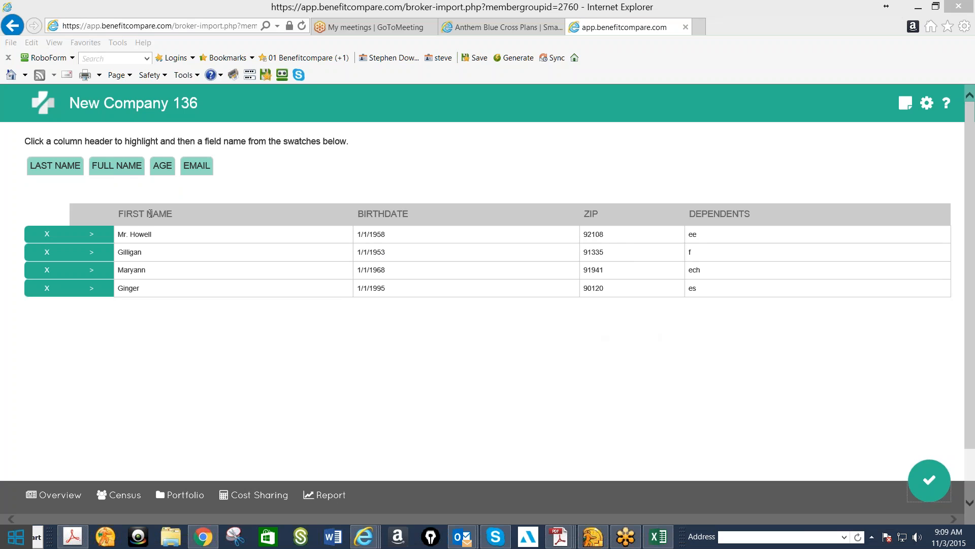
pyautogui.click(163, 219)
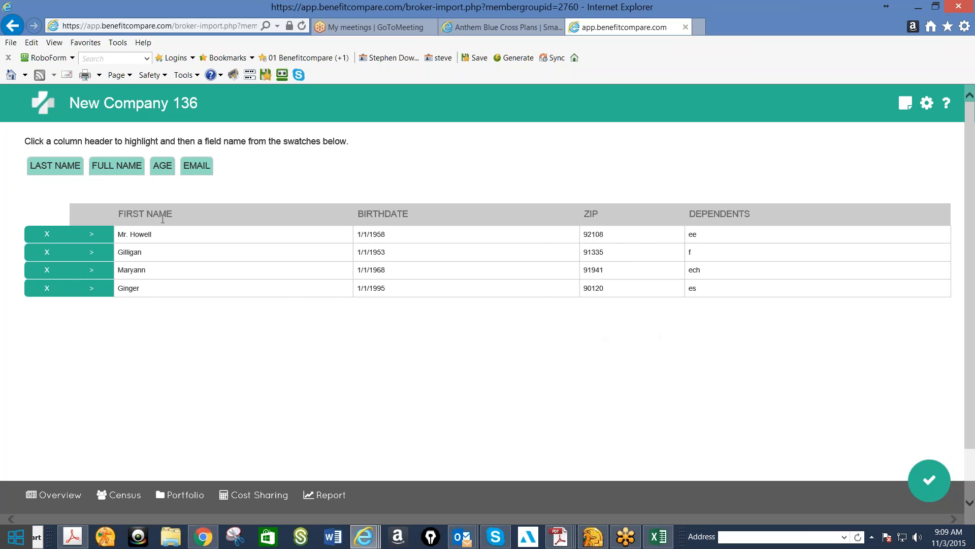
pyautogui.click(163, 219)
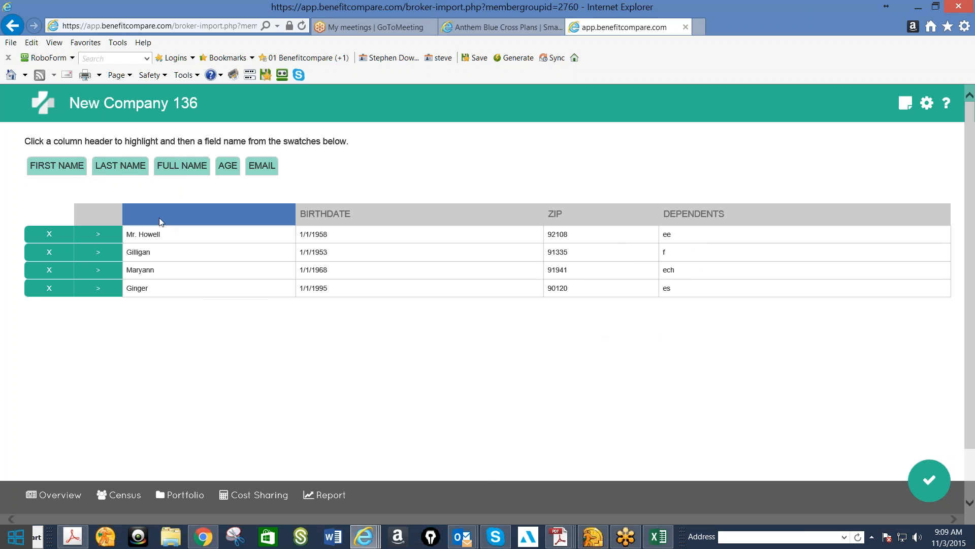
pyautogui.click(174, 167)
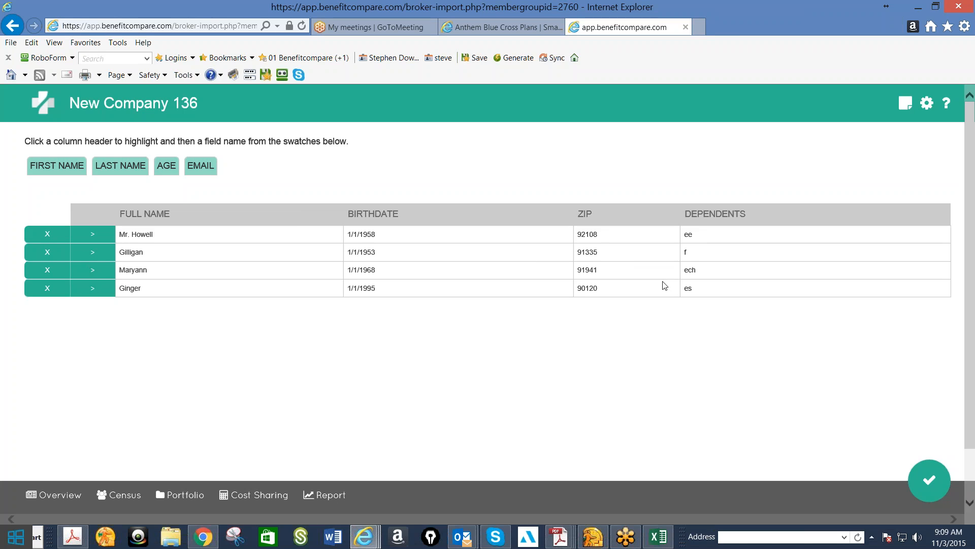
pyautogui.click(928, 482)
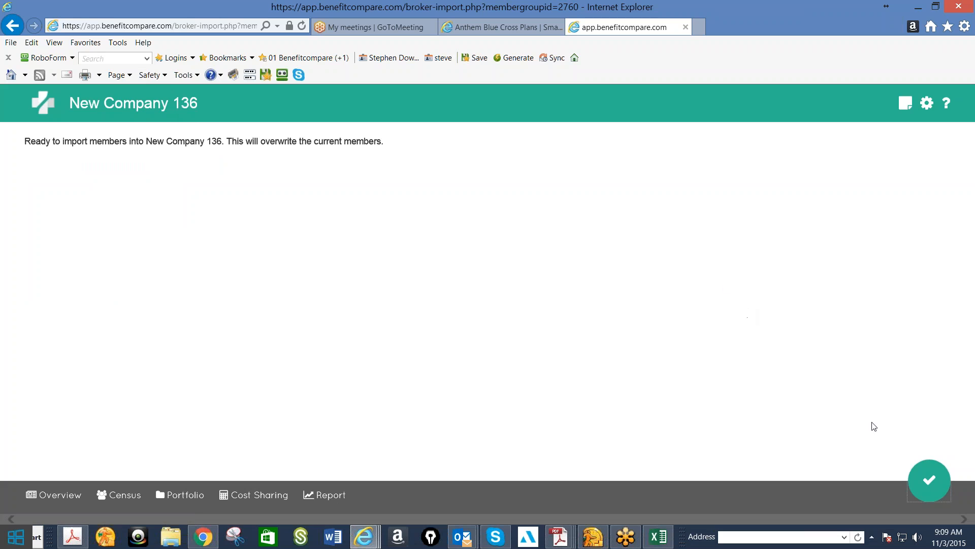
pyautogui.click(923, 486)
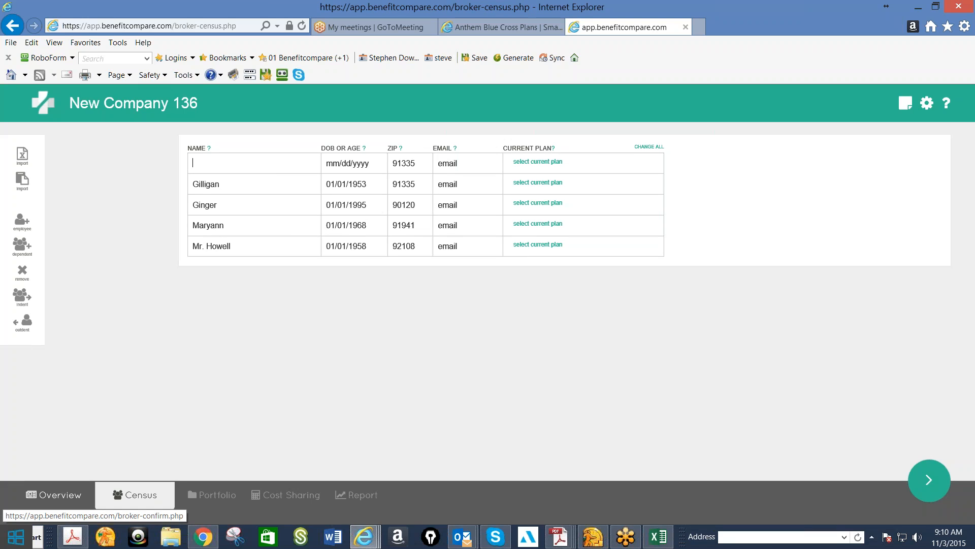
# Review New Company 136's overview and its company details form, and return to the overview
pyautogui.click(54, 495)
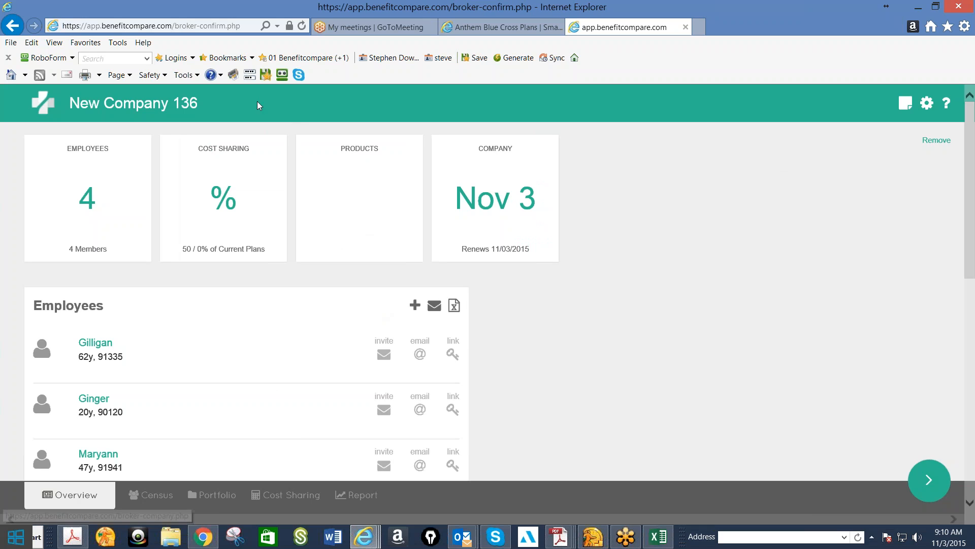
pyautogui.click(181, 108)
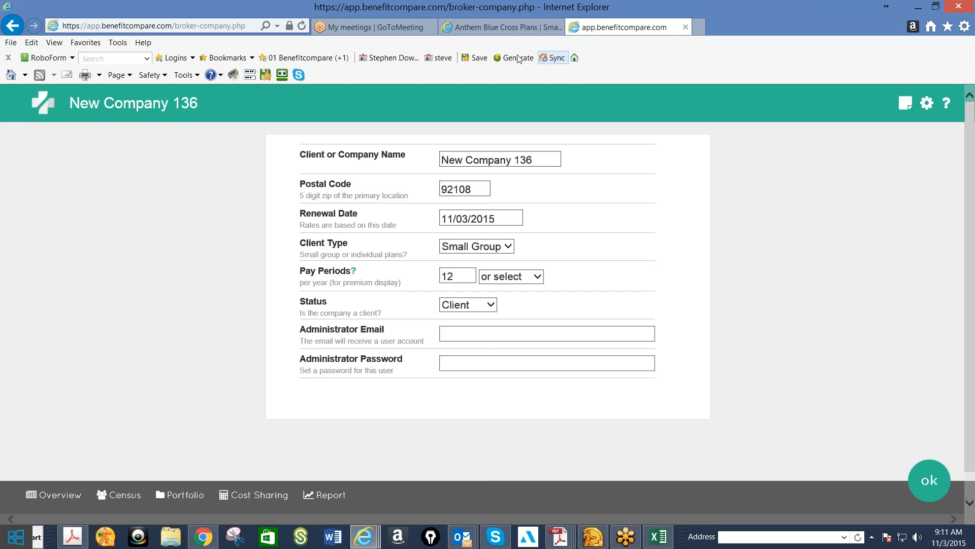
pyautogui.click(311, 59)
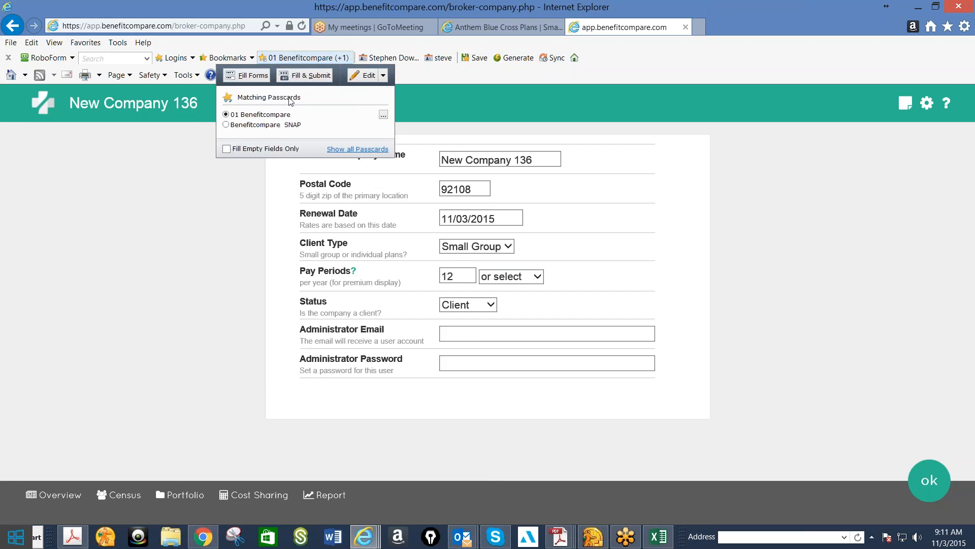
pyautogui.click(929, 480)
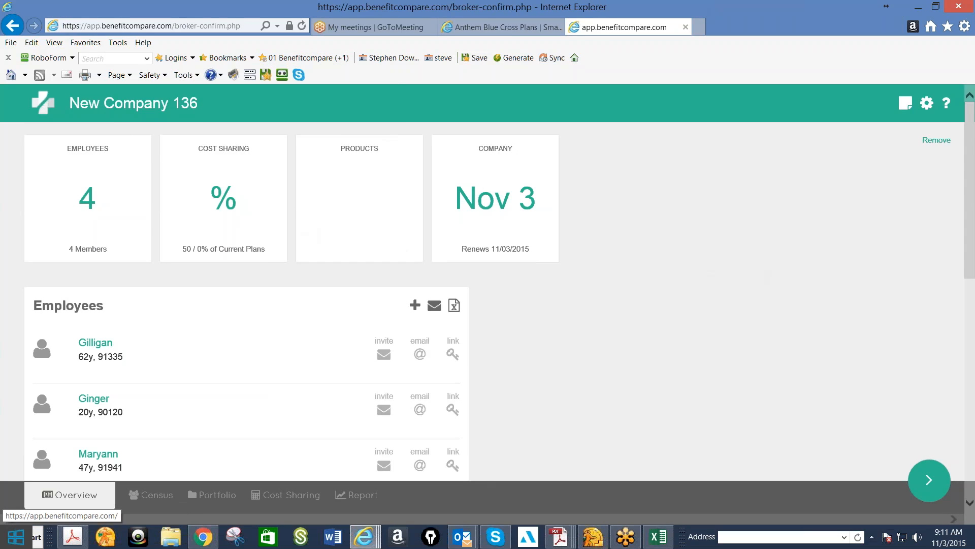
# Search the clients for "ben", open 1 Benefit Compare Test and view its census
pyautogui.click(43, 103)
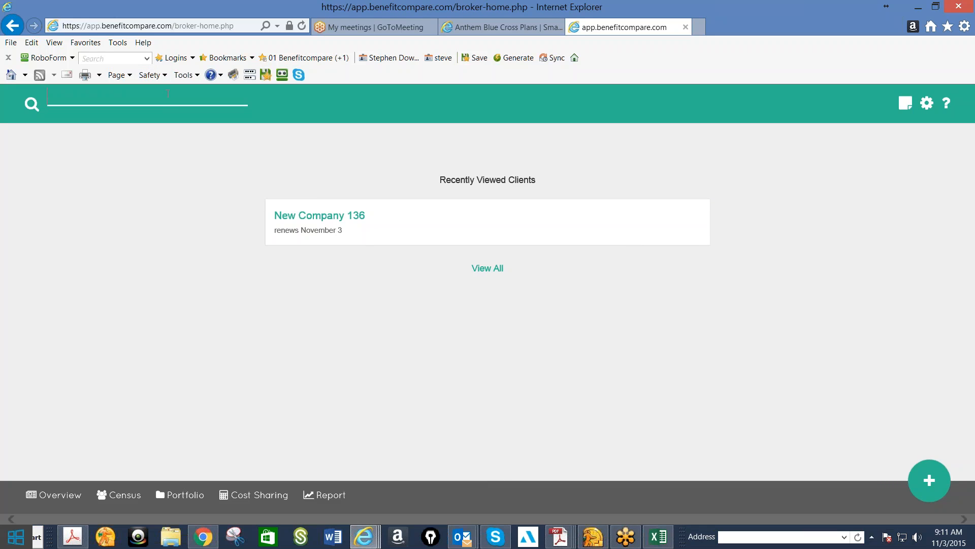
pyautogui.write('ben')
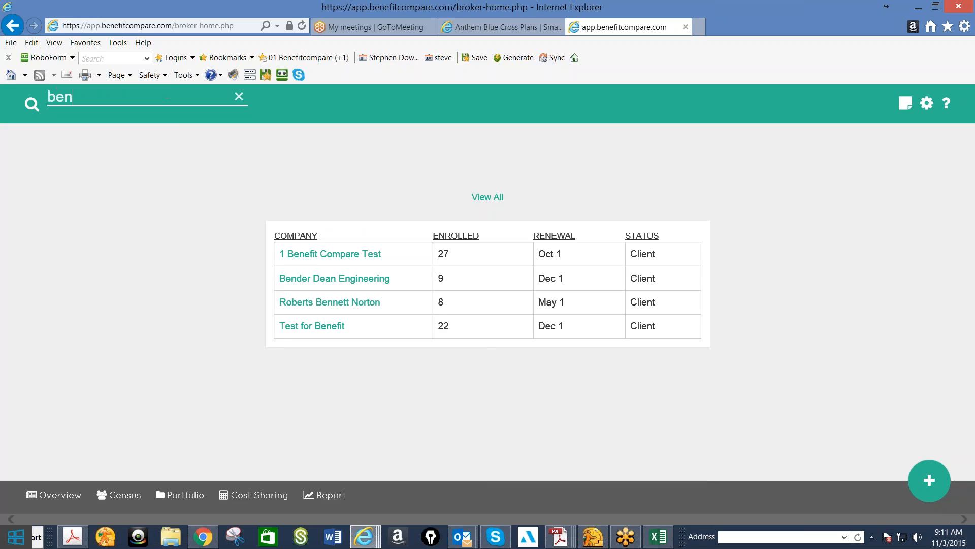
pyautogui.click(353, 253)
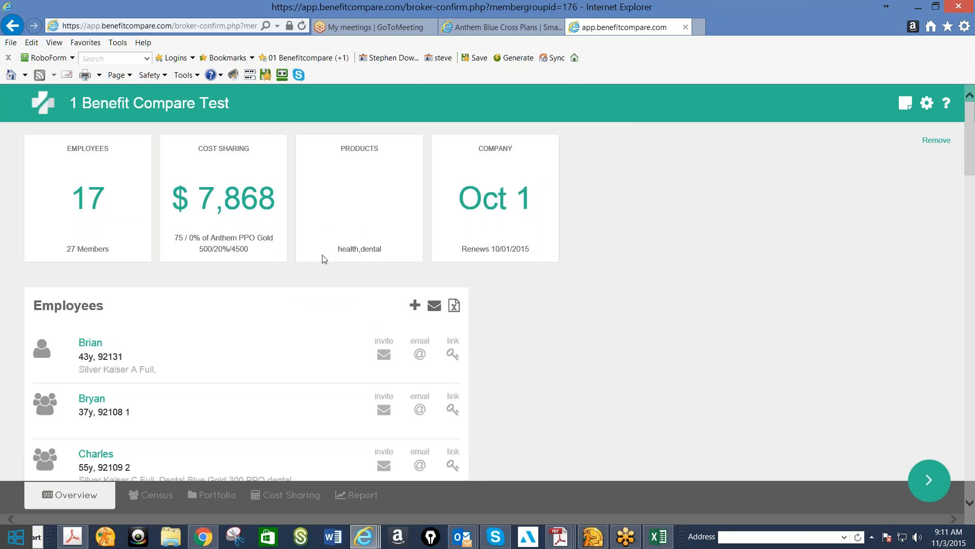
pyautogui.scroll(-1, 322, 257)
pyautogui.click(156, 496)
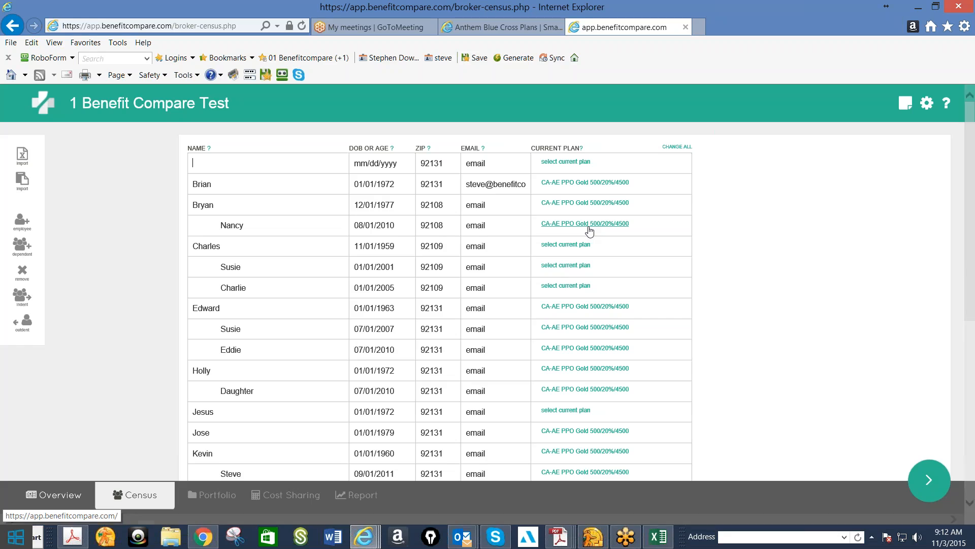
# Open the client's plan portfolio, sort the medical plans by rate and look through the lowest-priced ones
pyautogui.click(931, 486)
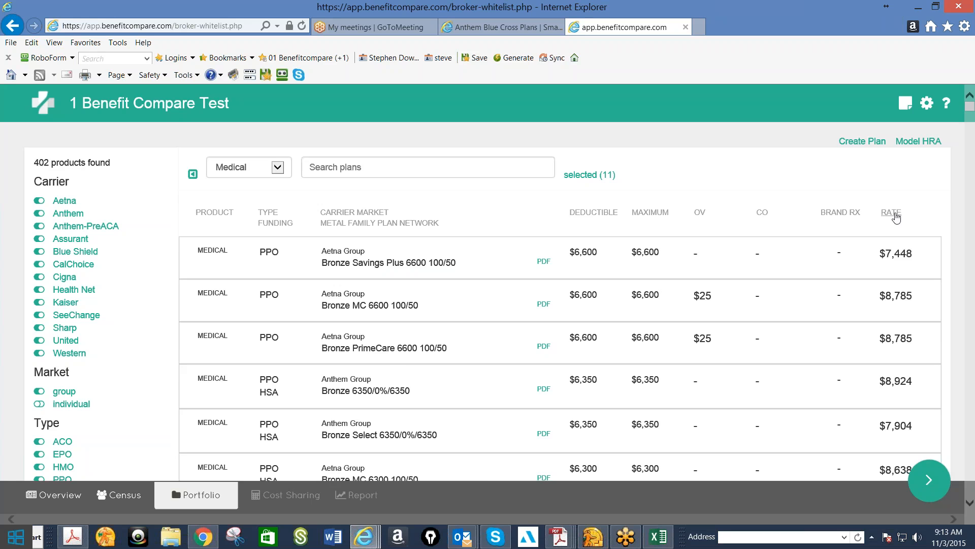
pyautogui.click(892, 212)
pyautogui.scroll(-2, 897, 217)
pyautogui.scroll(-14, 897, 218)
pyautogui.scroll(-6, 894, 218)
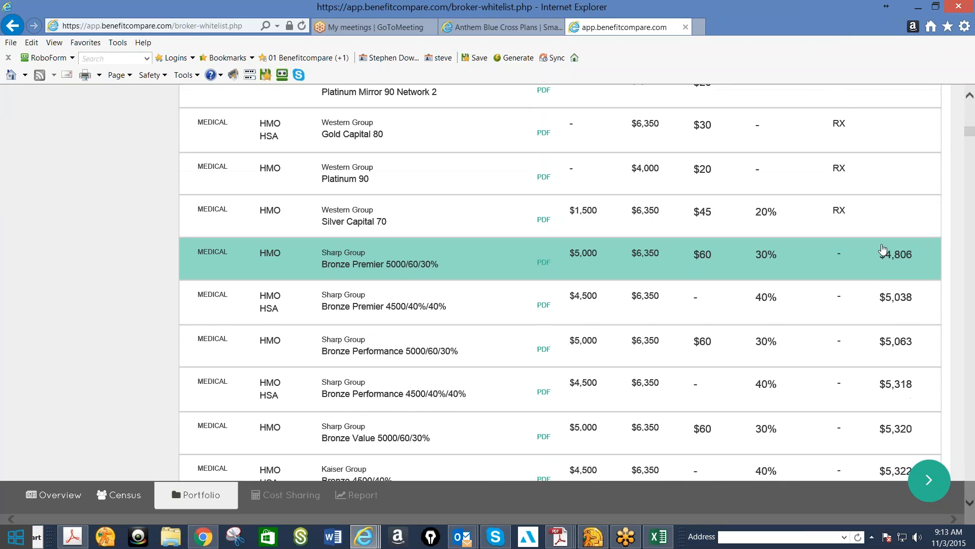
pyautogui.scroll(-4, 884, 254)
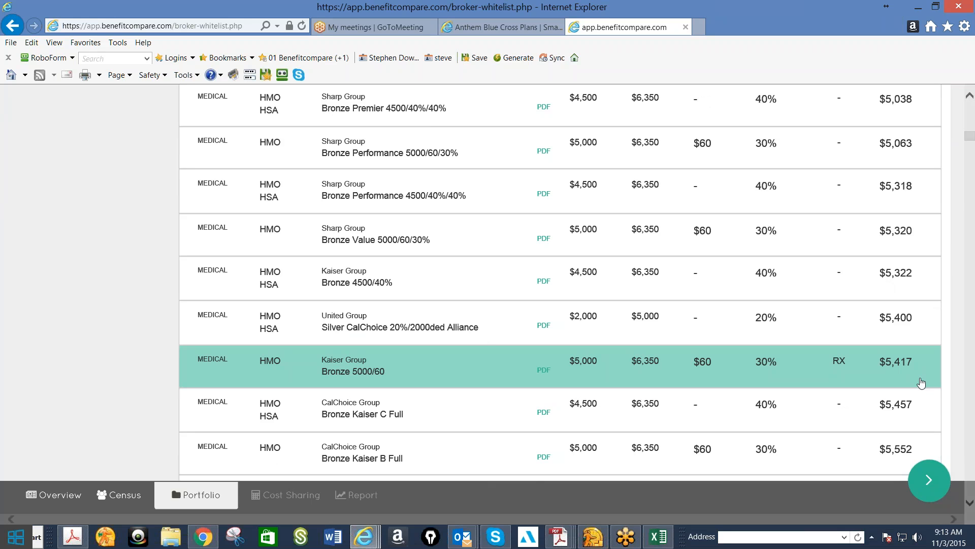
pyautogui.scroll(7, 921, 382)
pyautogui.scroll(5, 921, 382)
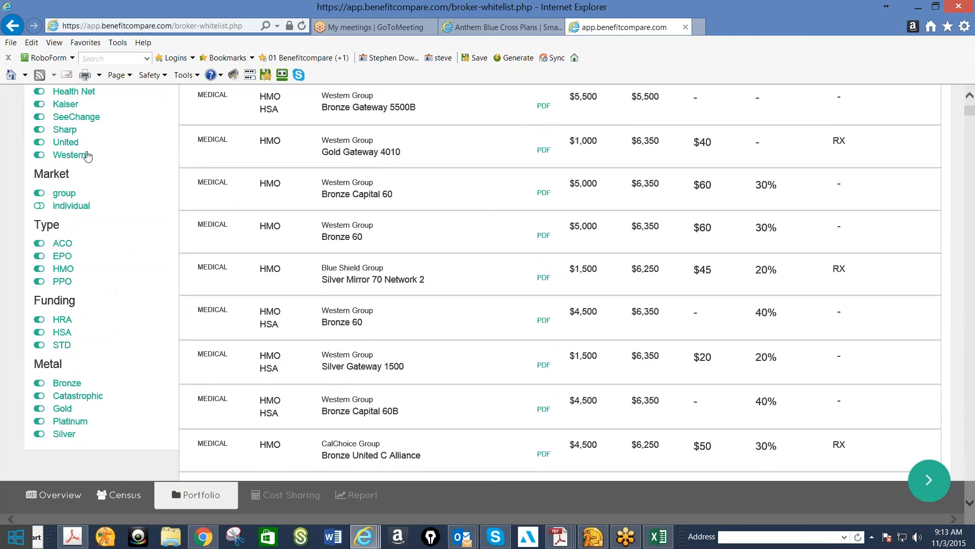
pyautogui.scroll(1, 86, 152)
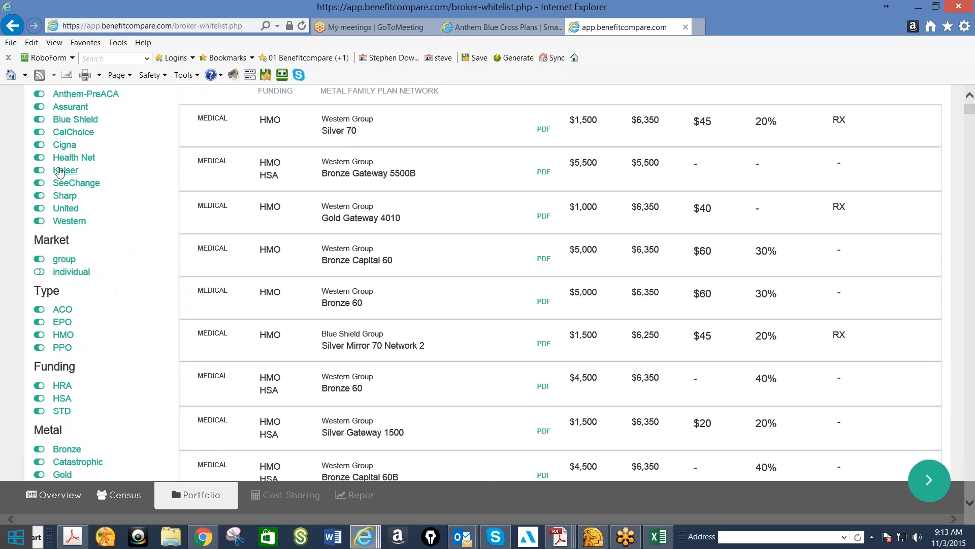
# Filter the medical plans to Kaiser, Gold and Platinum metals and HMO type, and include Anthem as a second carrier
pyautogui.click(63, 170)
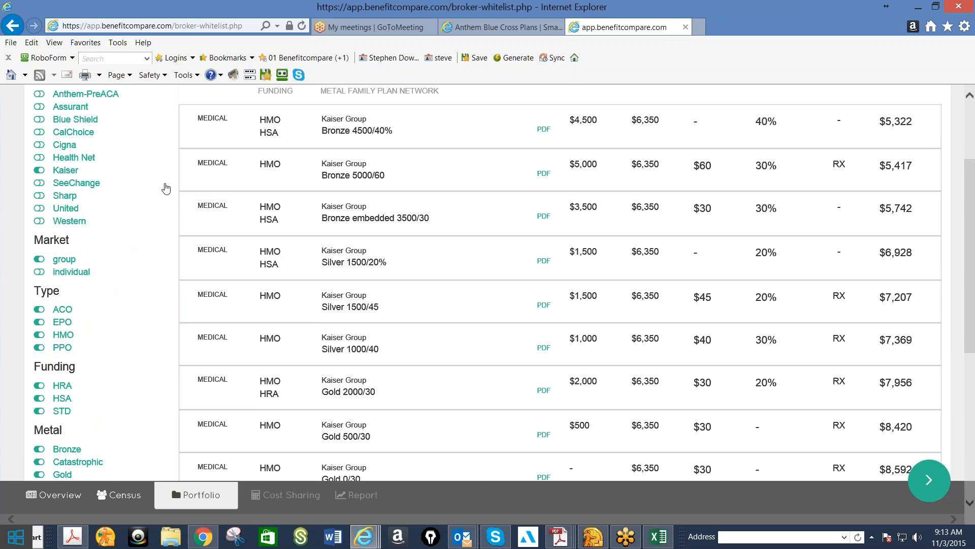
pyautogui.scroll(-3, 171, 304)
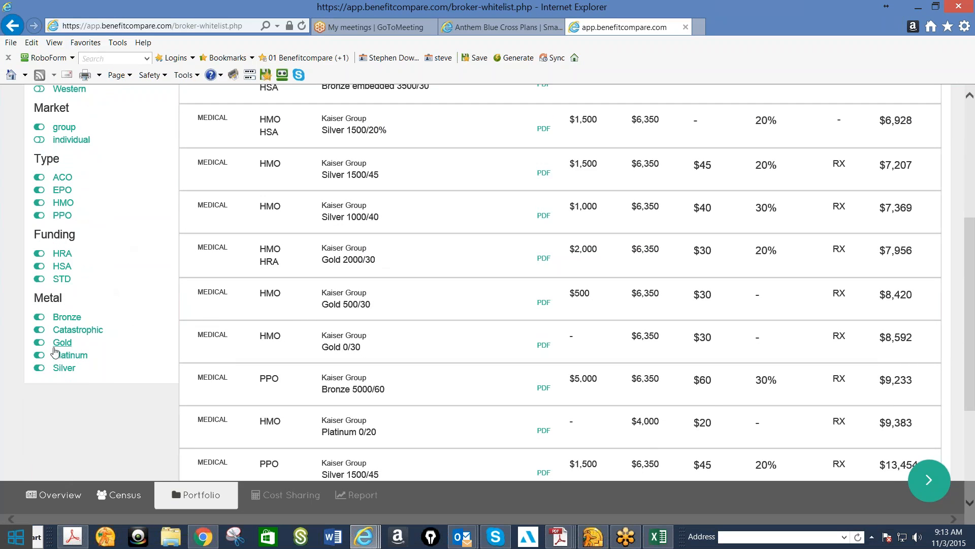
pyautogui.click(59, 347)
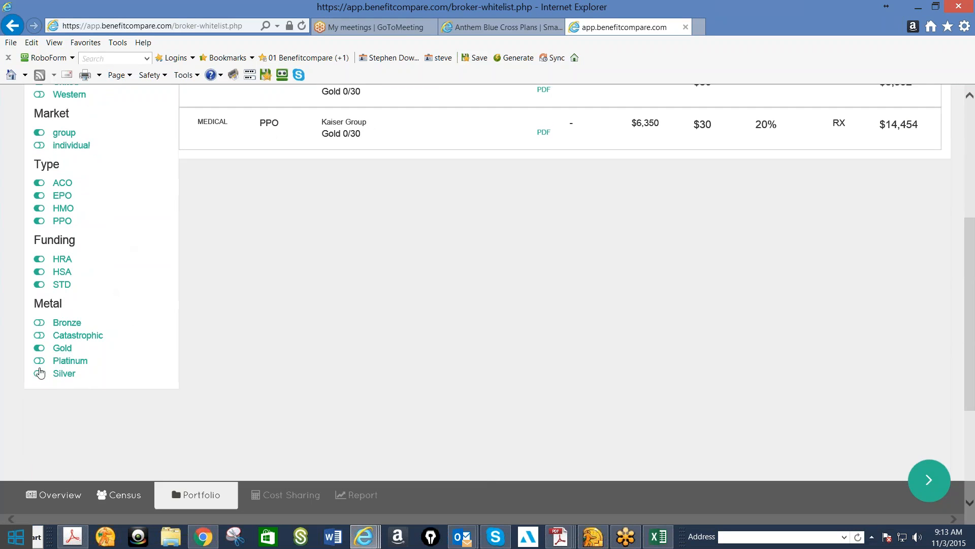
pyautogui.click(41, 362)
pyautogui.scroll(4, 454, 229)
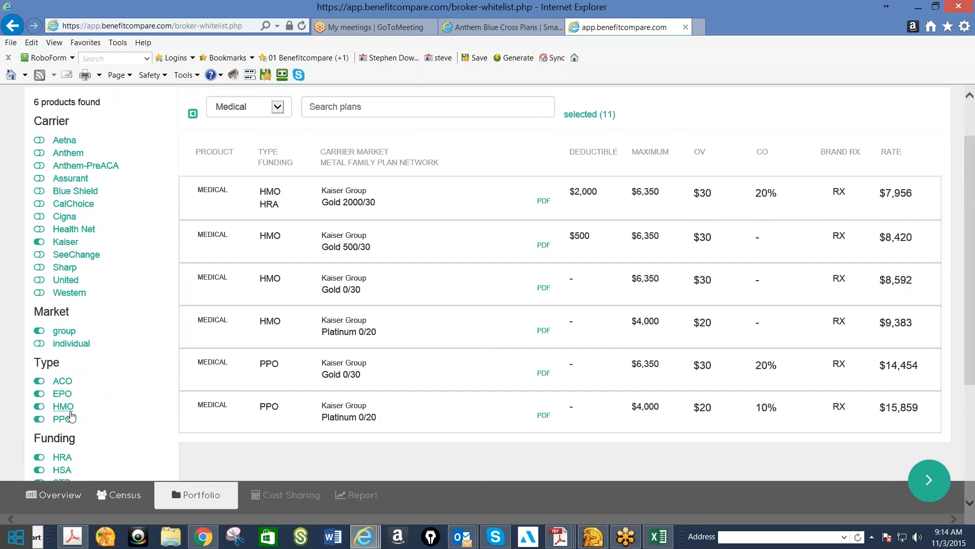
pyautogui.click(112, 408)
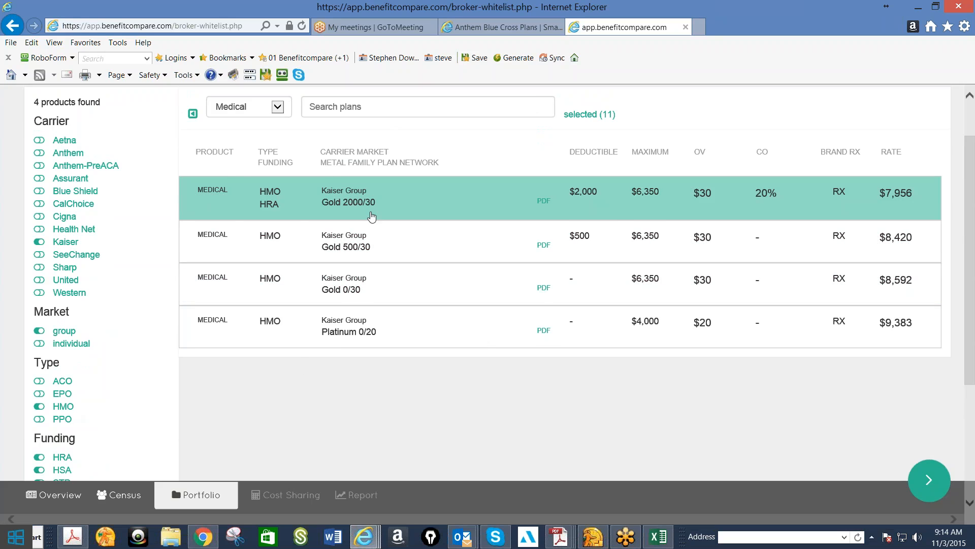
pyautogui.scroll(2, 387, 305)
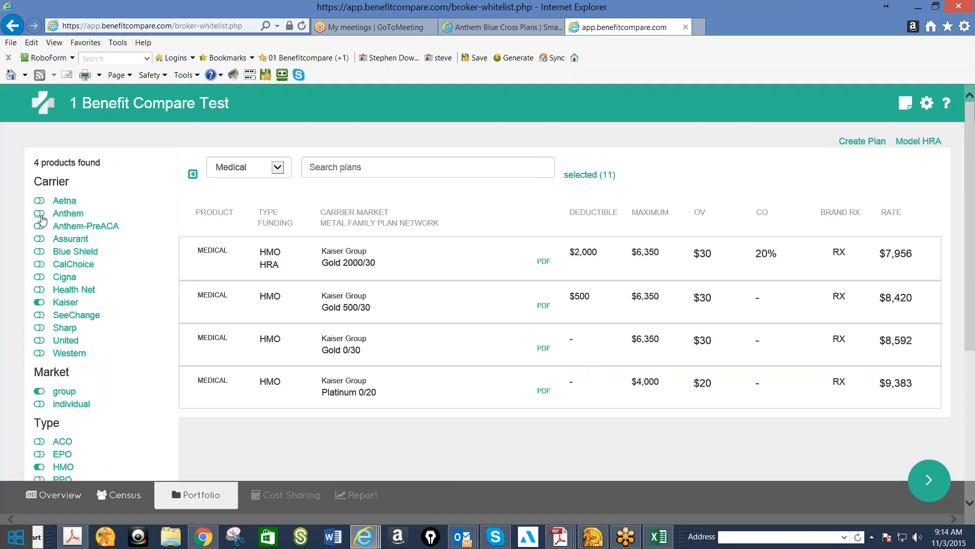
pyautogui.click(40, 214)
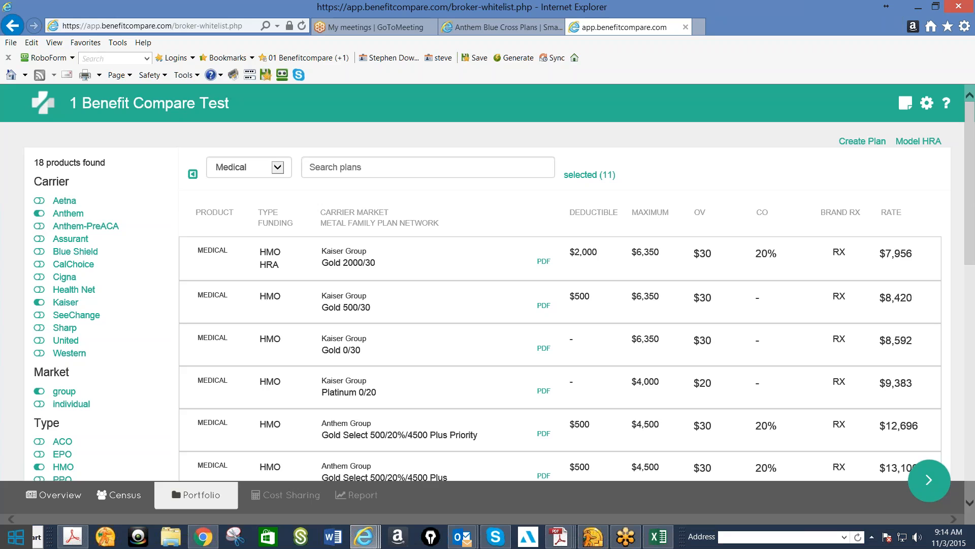
# Remove Kaiser from the carrier filter, and look through the plans already selected before returning to the filtered Anthem list
pyautogui.click(38, 303)
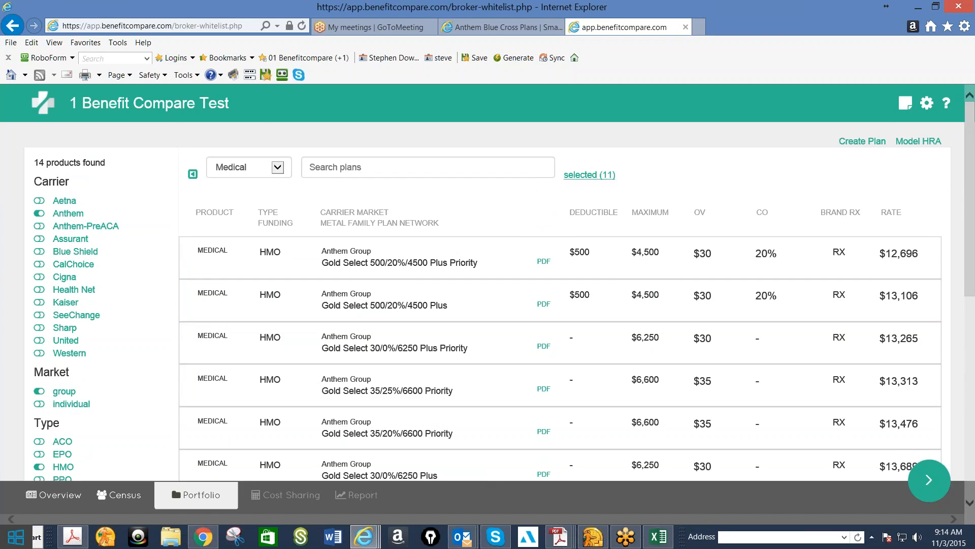
pyautogui.click(578, 175)
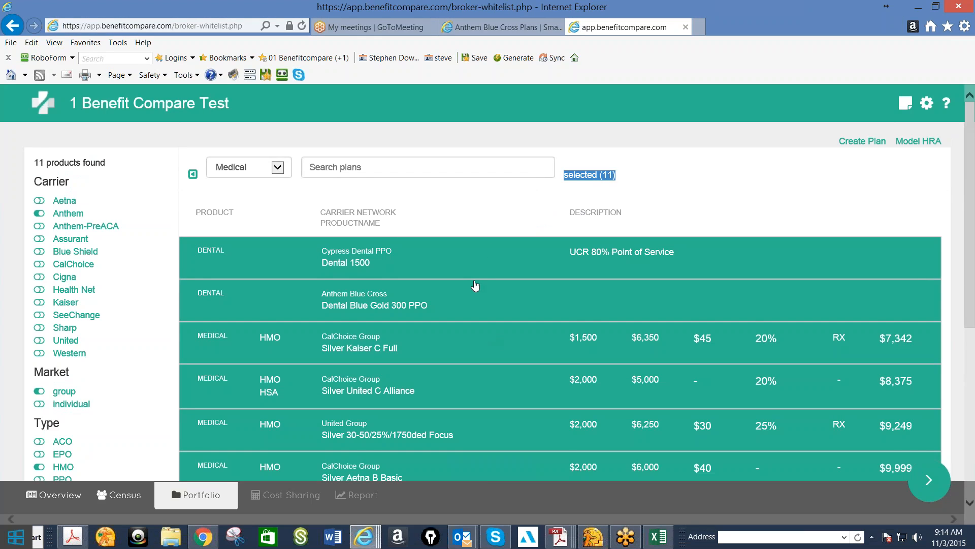
pyautogui.scroll(-3, 479, 387)
pyautogui.scroll(-3, 468, 364)
pyautogui.scroll(6, 464, 364)
pyautogui.click(596, 176)
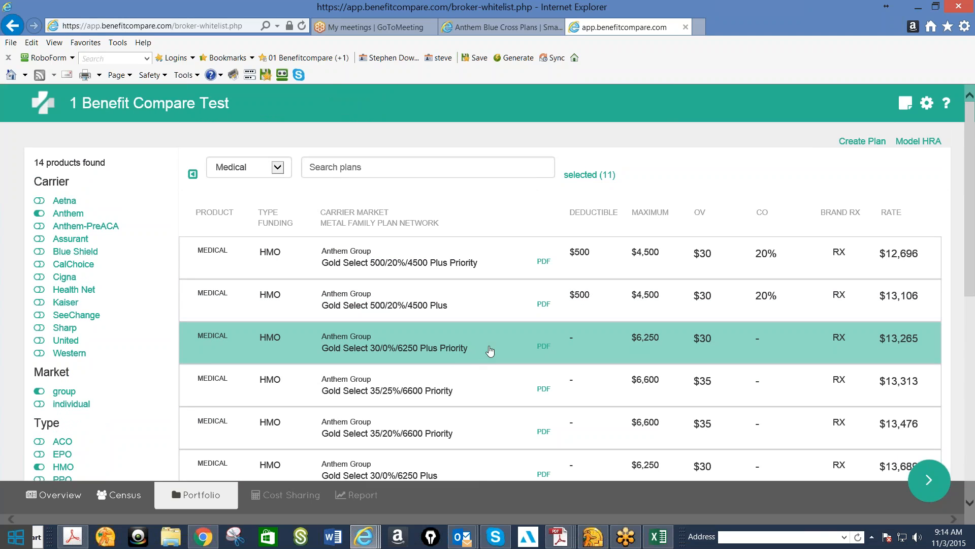
# Add the Anthem Gold Select 30/0%/6250 Plus Priority HMO plan to the portfolio
pyautogui.click(488, 352)
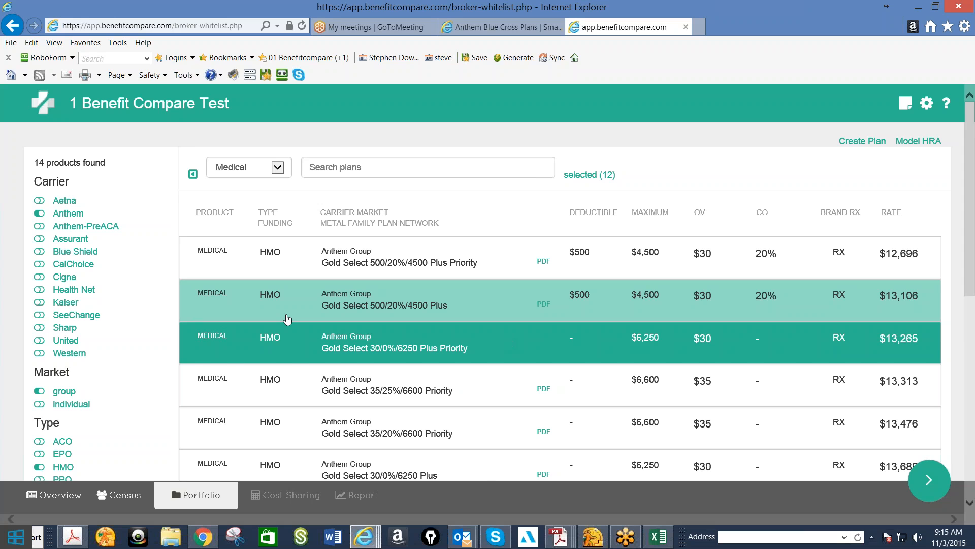
pyautogui.scroll(-3, 288, 319)
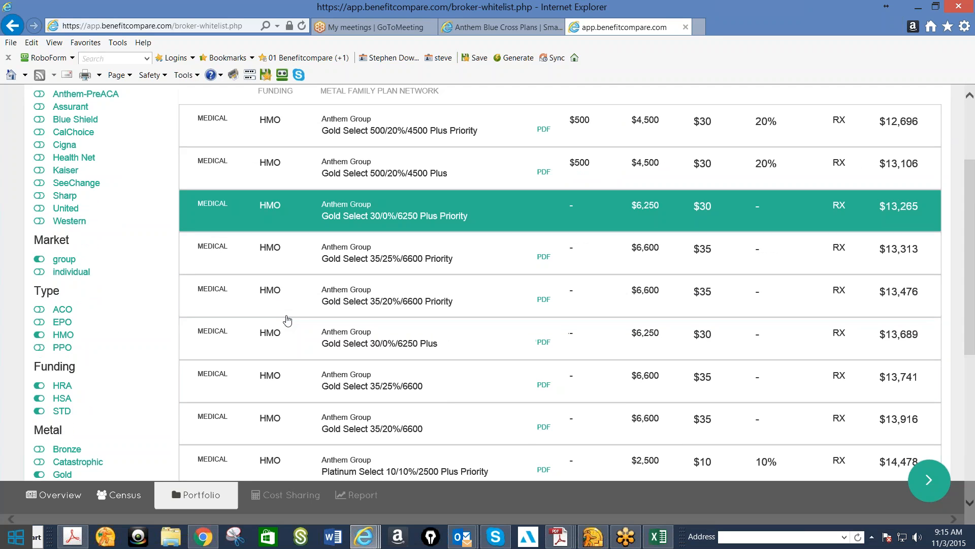
pyautogui.scroll(3, 288, 319)
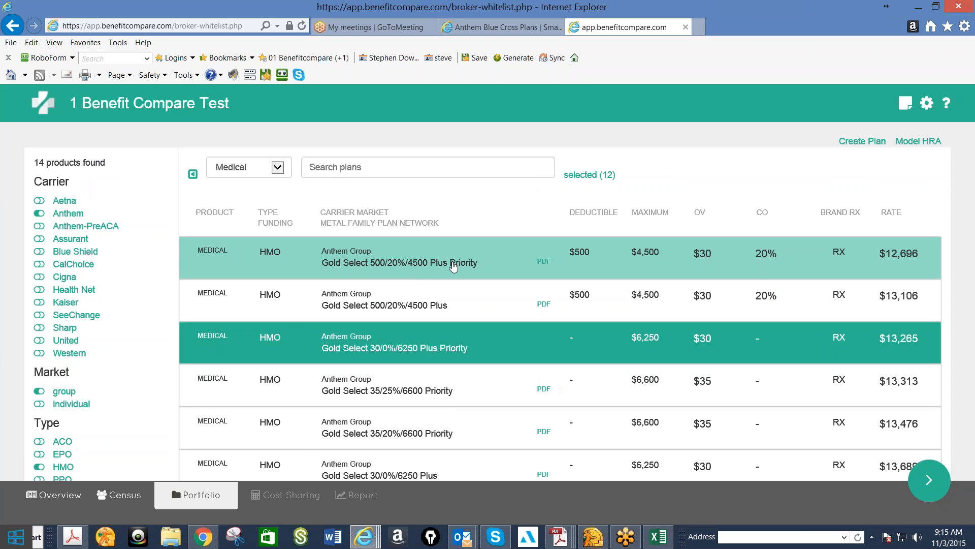
# Show only the selected plans and remove the Anthem Gold 500/20%/4500 PPO plan from them
pyautogui.doubleClick(577, 175)
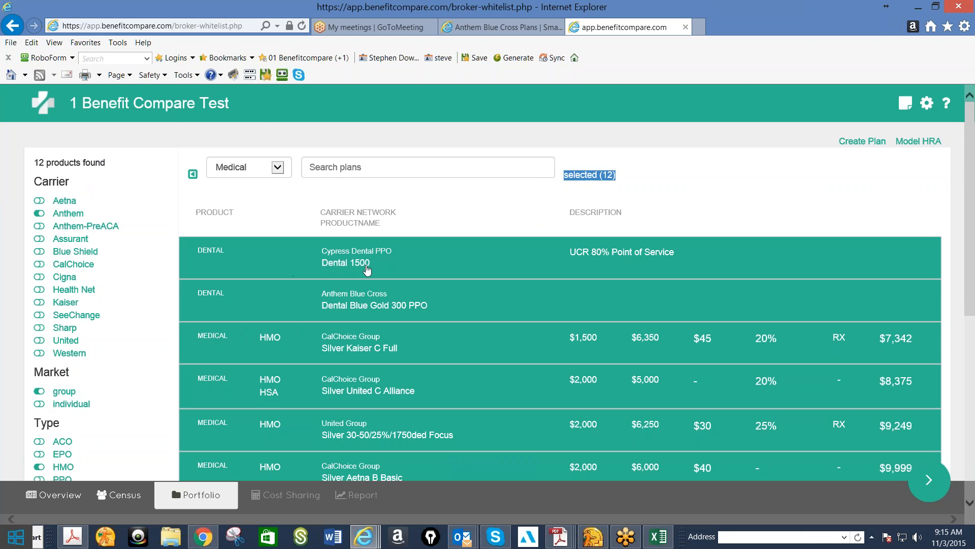
pyautogui.scroll(-1, 377, 297)
pyautogui.scroll(-1, 376, 297)
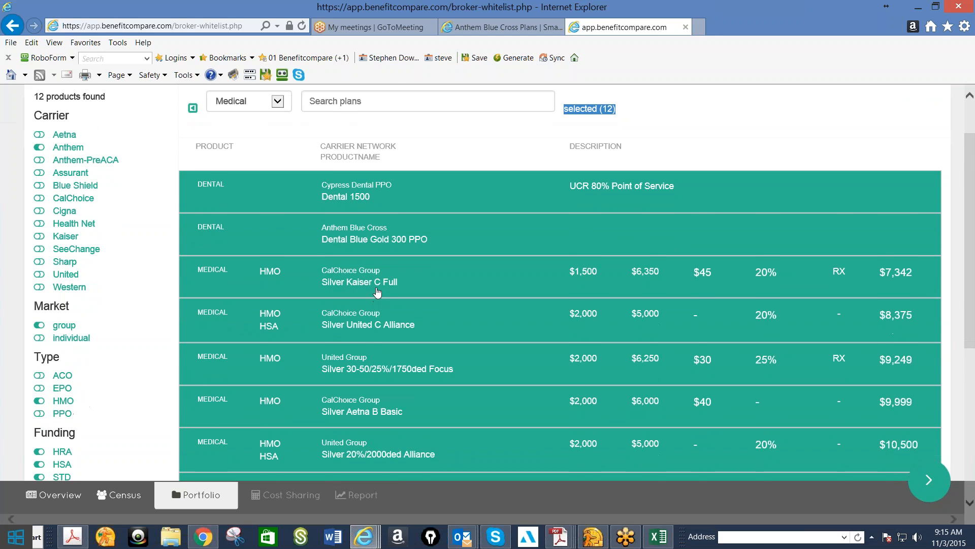
pyautogui.scroll(-4, 377, 292)
pyautogui.scroll(-1, 415, 397)
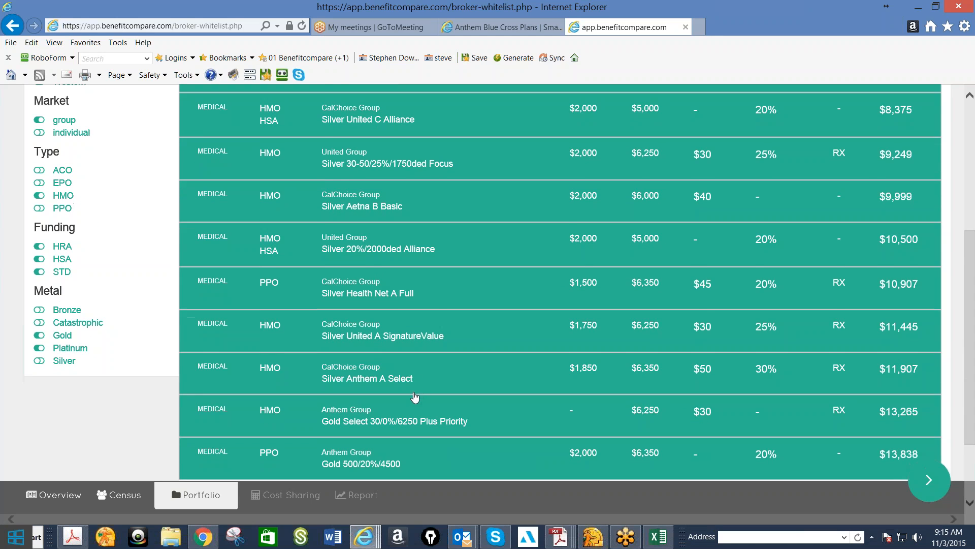
pyautogui.scroll(-2, 415, 397)
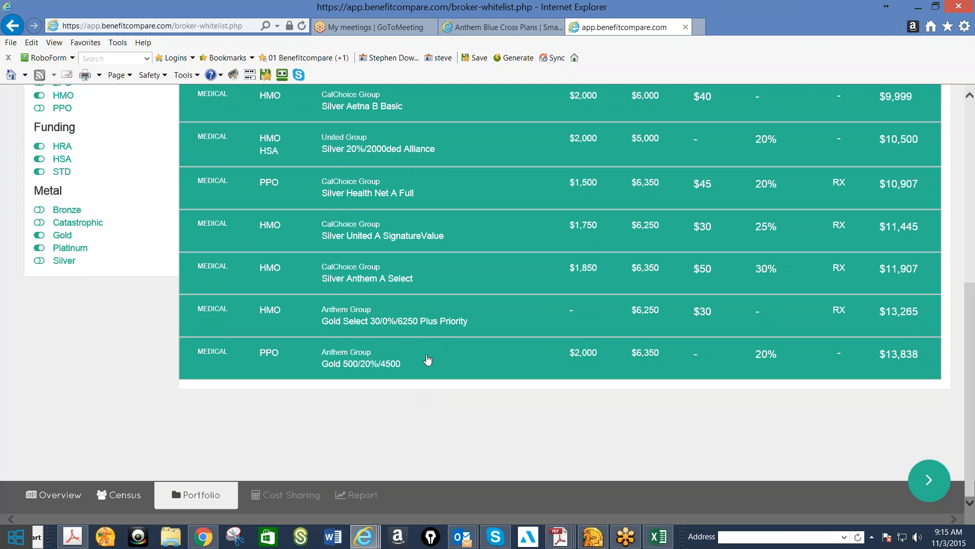
pyautogui.click(428, 359)
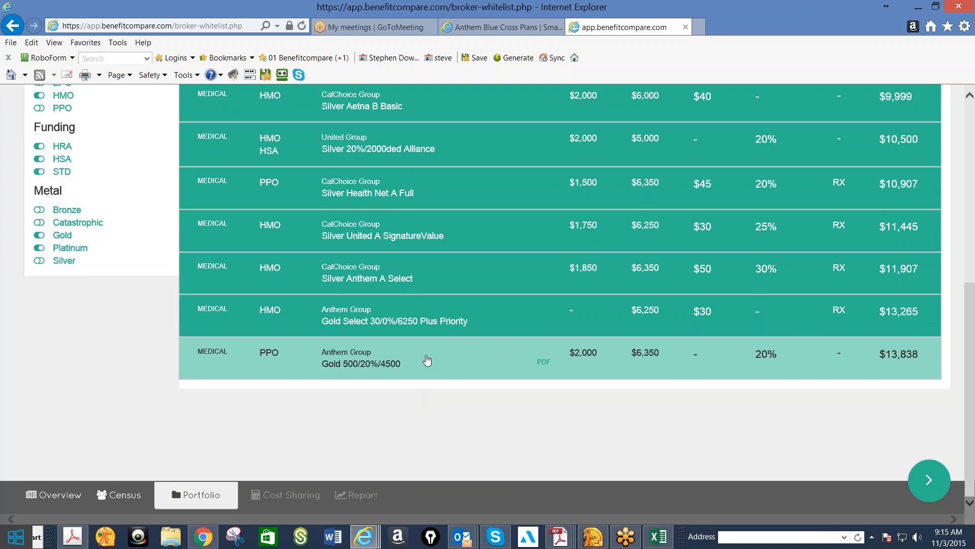
pyautogui.scroll(7, 428, 360)
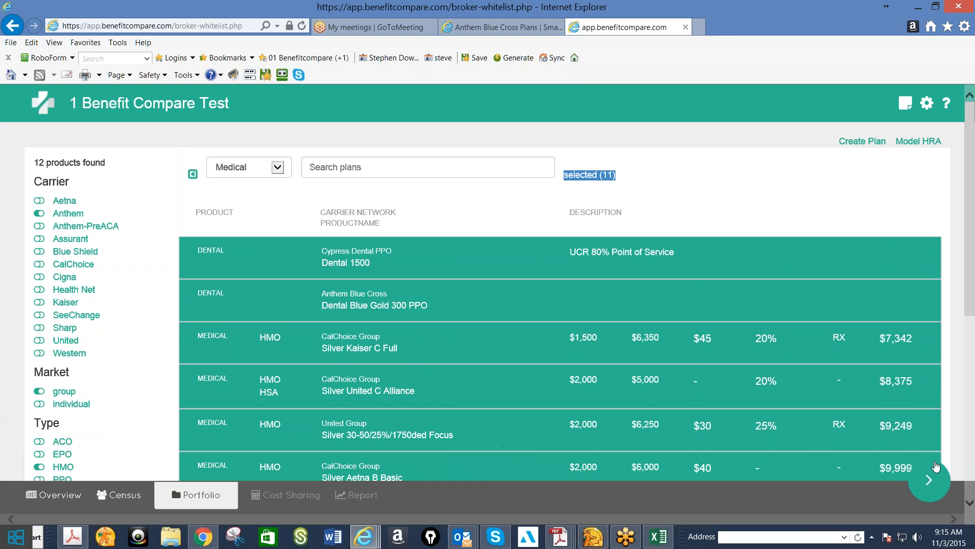
# Continue past the rate adjustment to cost sharing and set the monthly allocation to $5,000
pyautogui.click(937, 485)
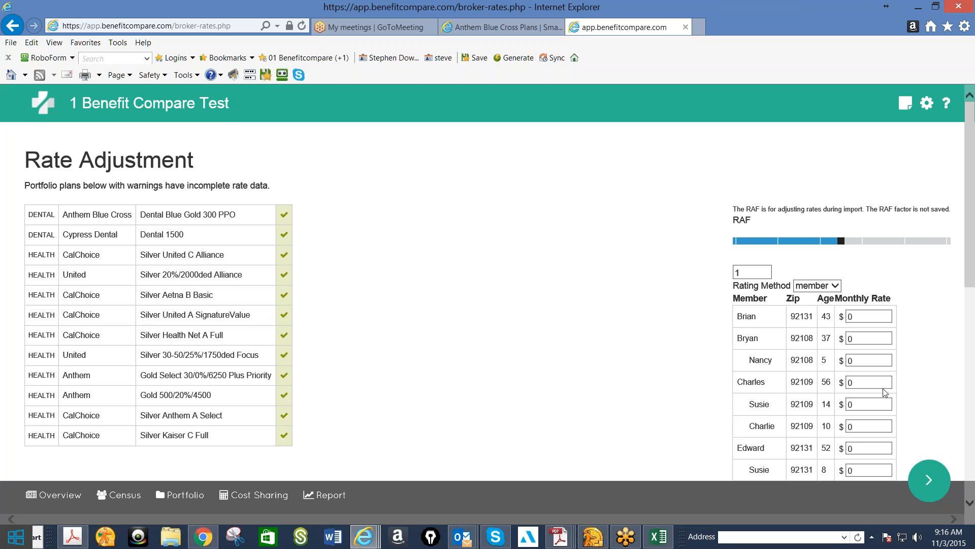
pyautogui.click(930, 480)
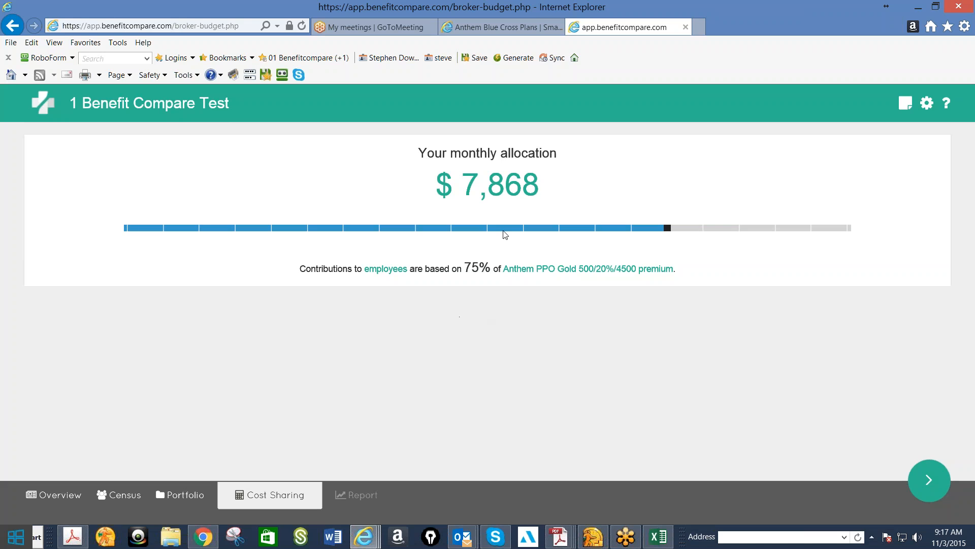
pyautogui.click(488, 186)
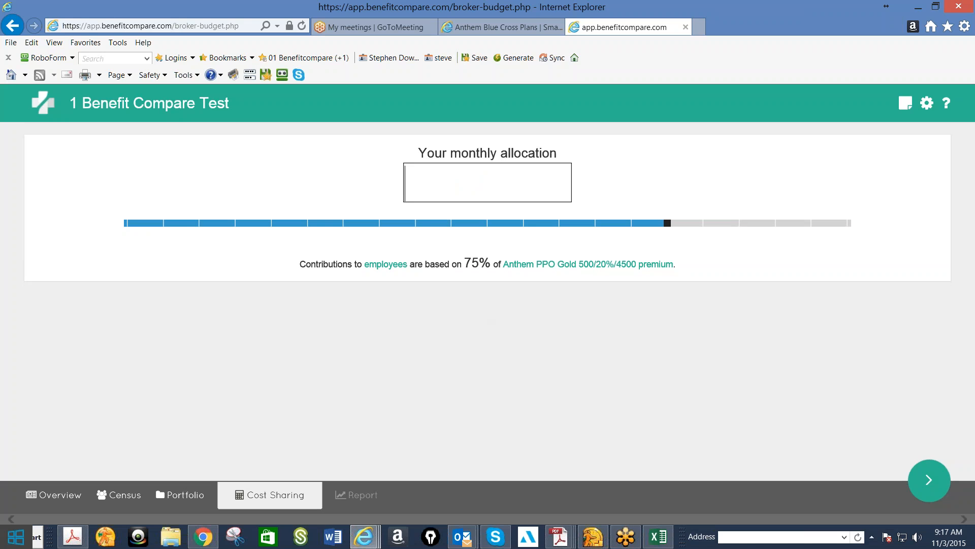
pyautogui.write('5,000')
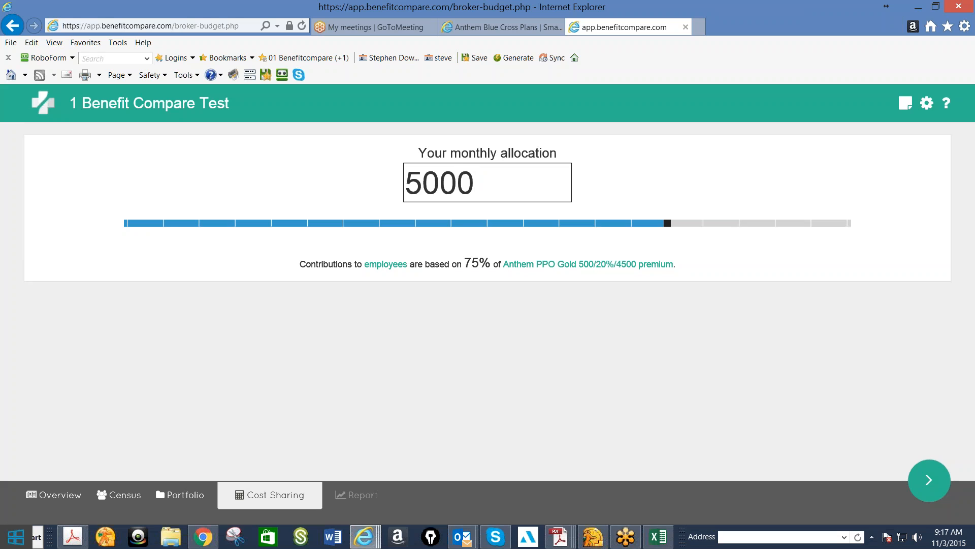
pyautogui.press('Return')
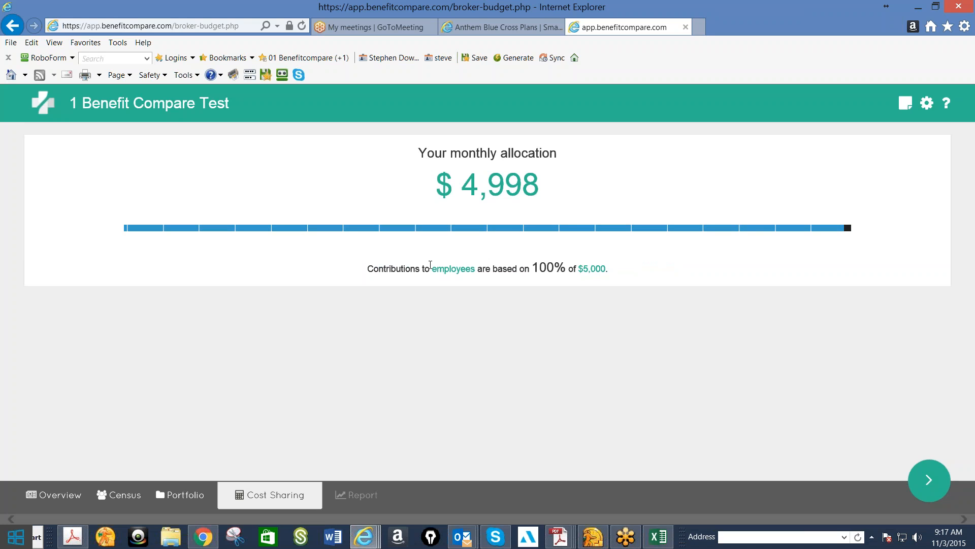
# Open the per-employee contribution breakdown and review the employee and dependent amounts
pyautogui.click(453, 269)
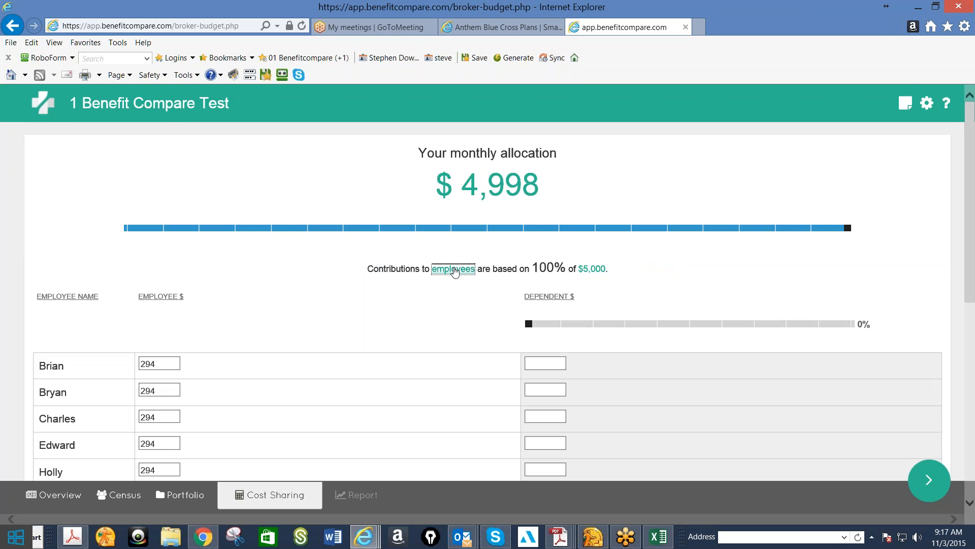
pyautogui.scroll(-1, 453, 270)
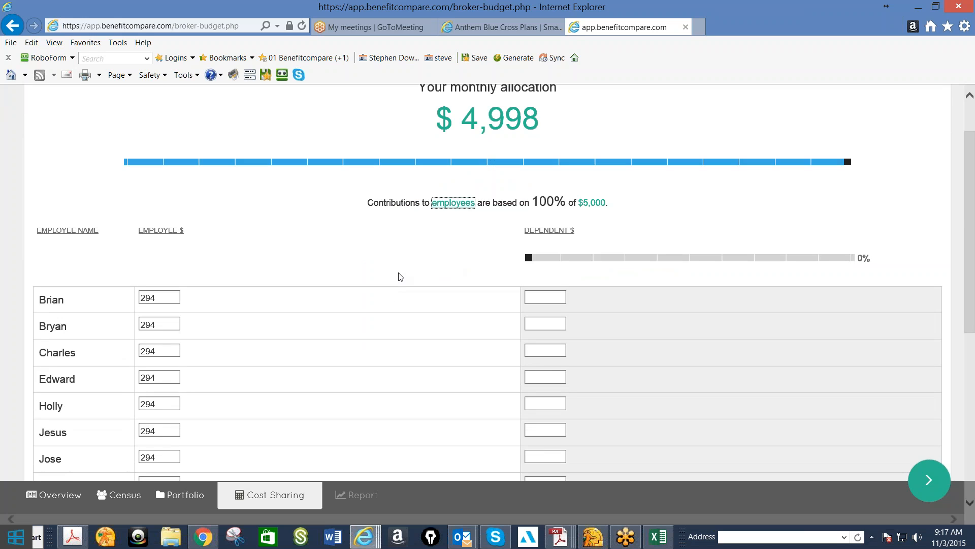
pyautogui.scroll(-3, 407, 326)
pyautogui.scroll(-1, 407, 326)
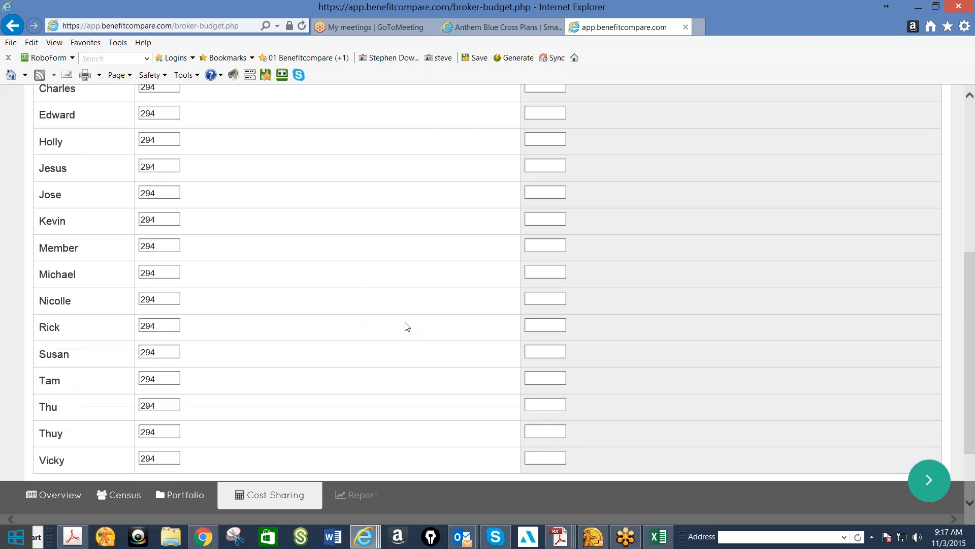
pyautogui.scroll(3, 407, 326)
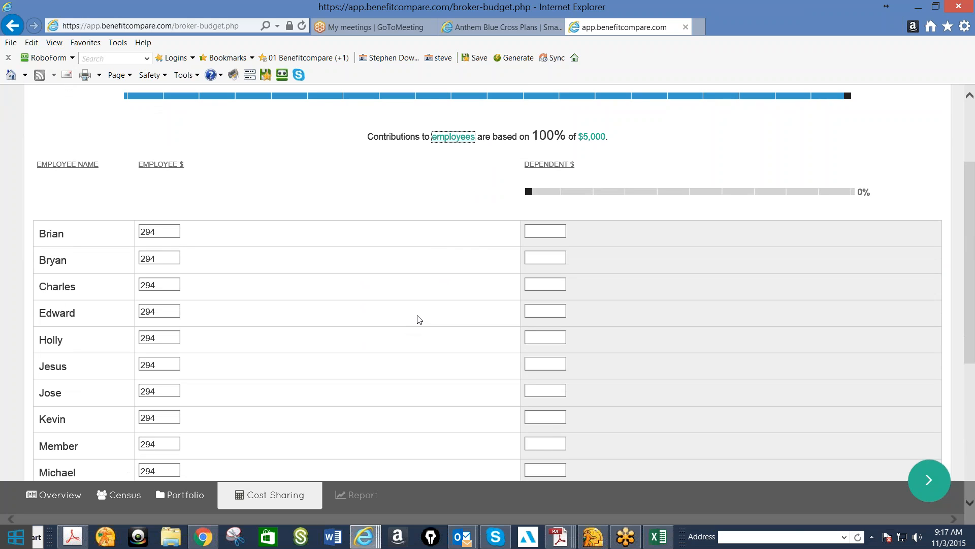
pyautogui.scroll(1, 468, 192)
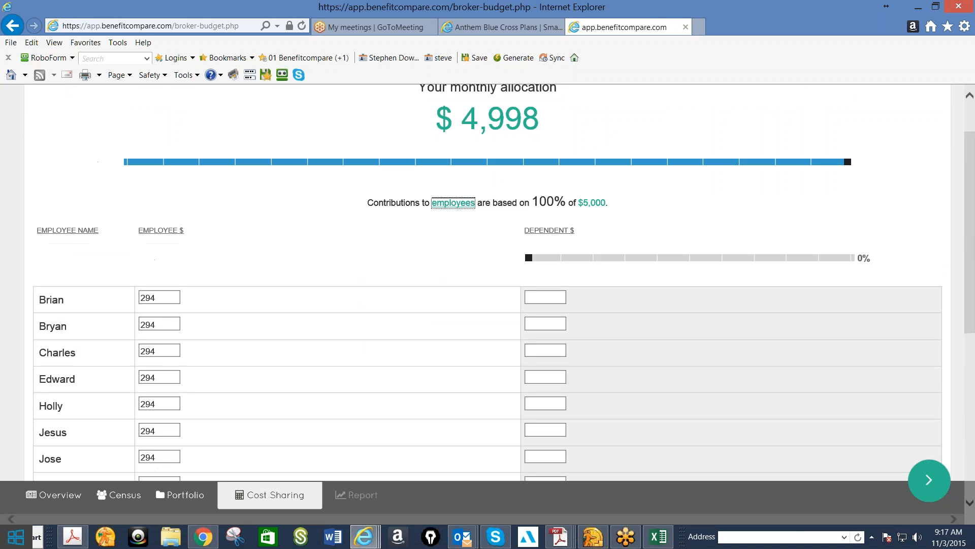
# Base the employee contributions on a percentage of any plan, trying 85% and 65%
pyautogui.click(590, 203)
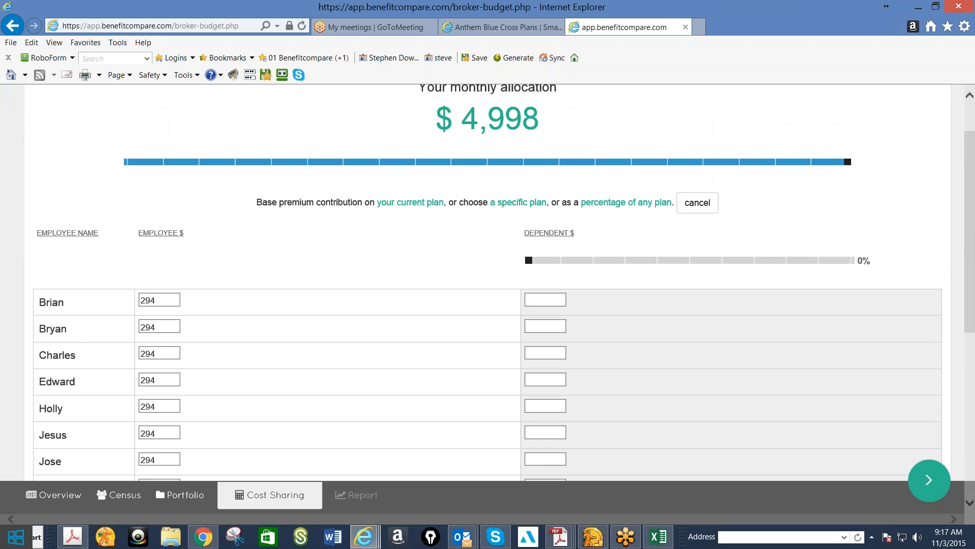
pyautogui.click(600, 205)
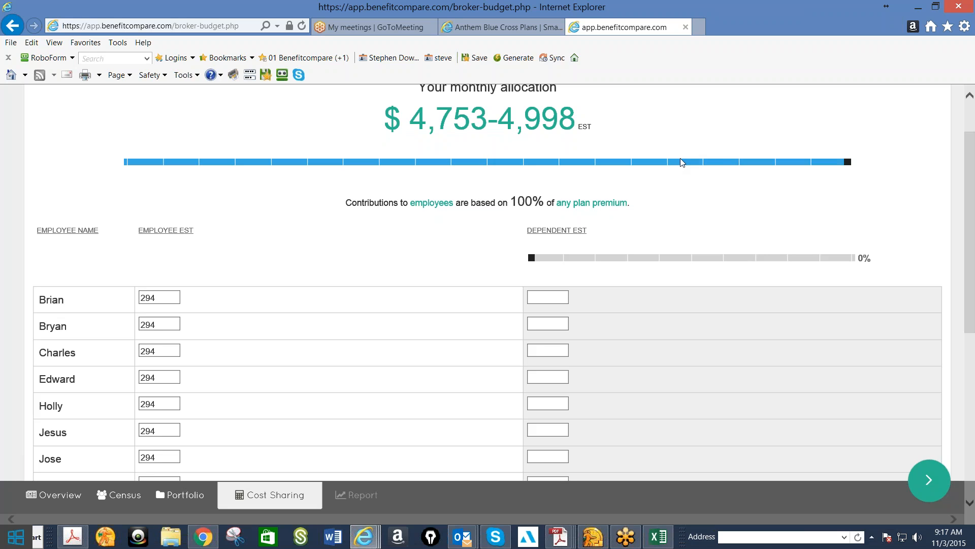
pyautogui.click(724, 163)
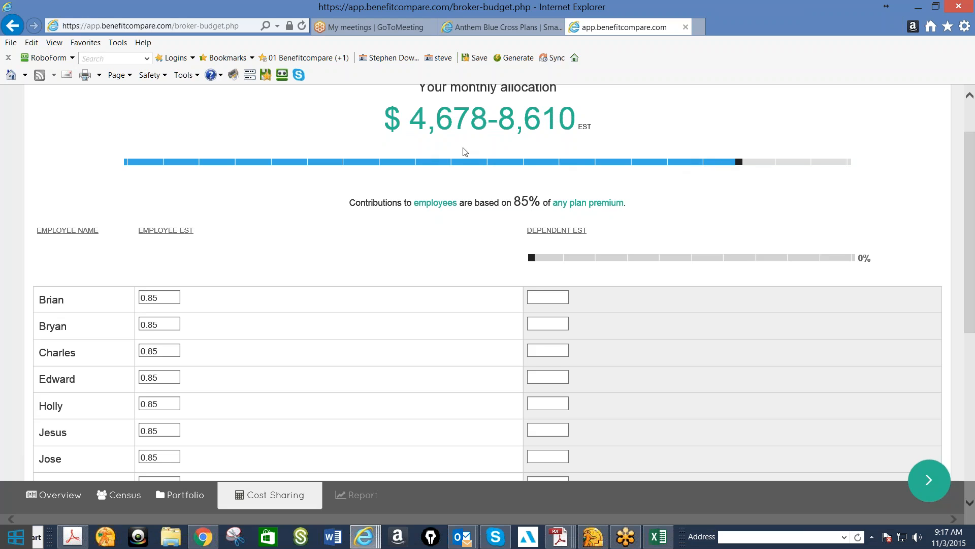
pyautogui.click(610, 162)
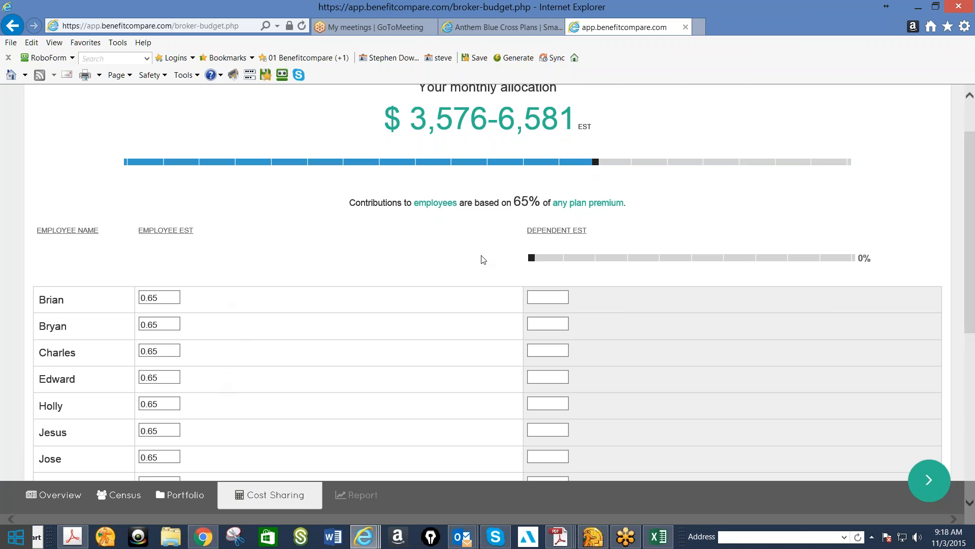
# Base the contributions on a specific plan instead, filtering to Anthem and choosing the Gold 500/20%/4500 Plus HMO
pyautogui.click(573, 204)
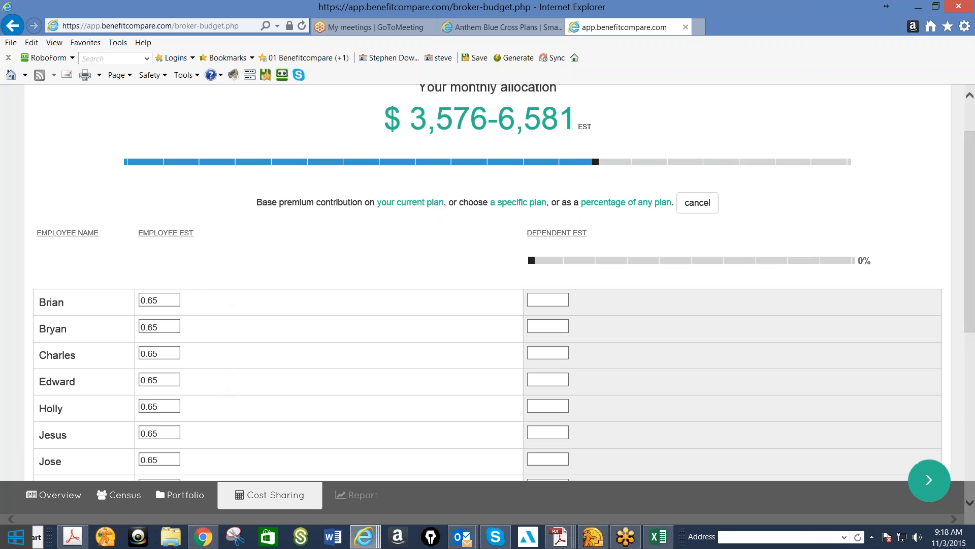
pyautogui.click(519, 203)
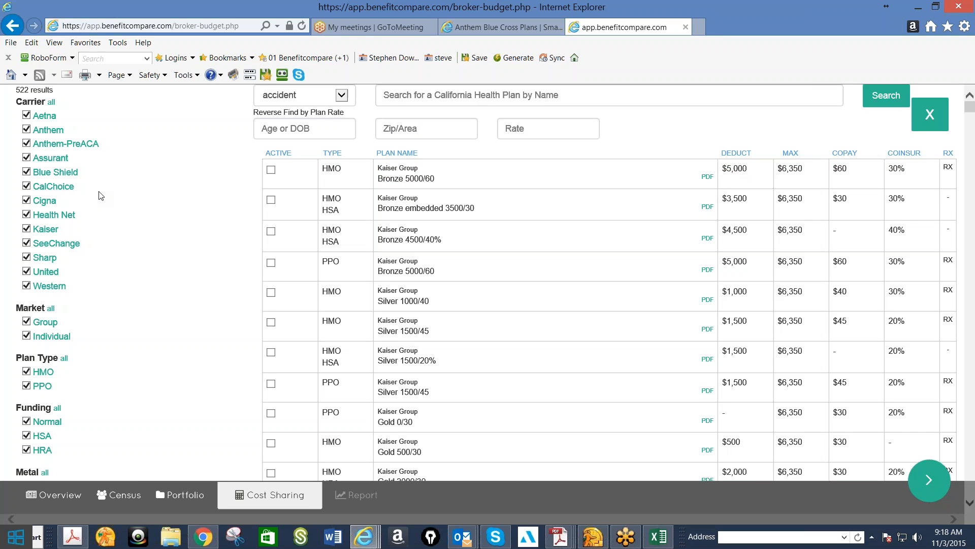
pyautogui.click(59, 131)
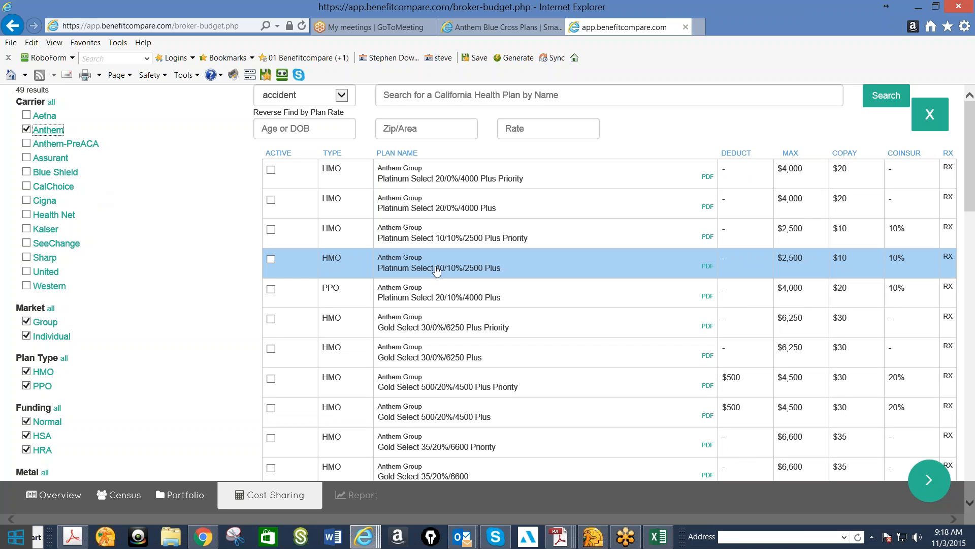
pyautogui.click(469, 387)
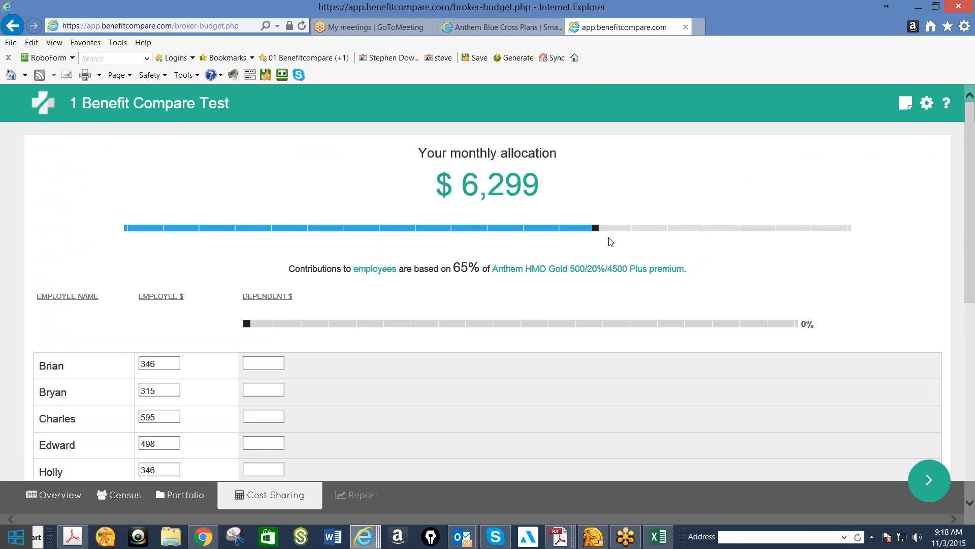
# Try employee contribution levels of 80% and 90% of the chosen plan's premium, and settle on 85%
pyautogui.click(704, 228)
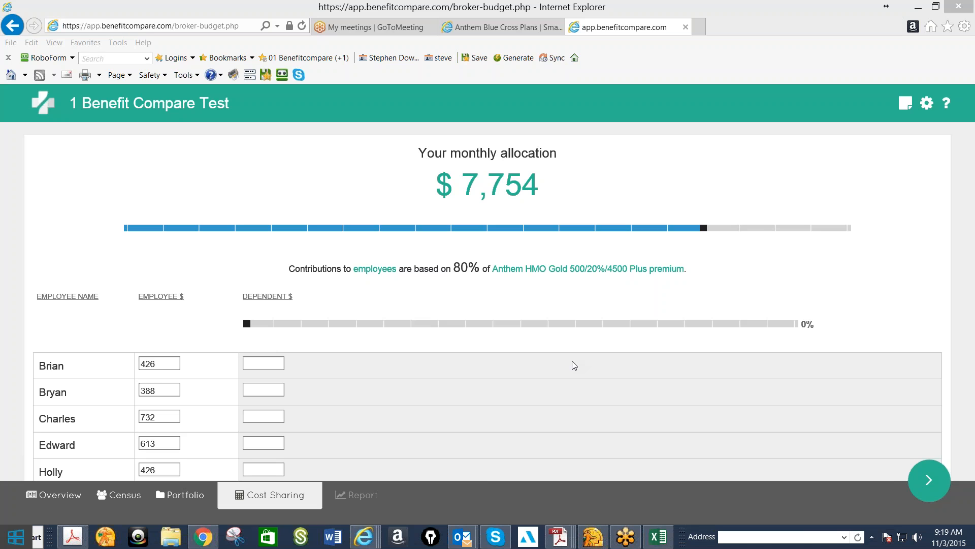
pyautogui.click(780, 232)
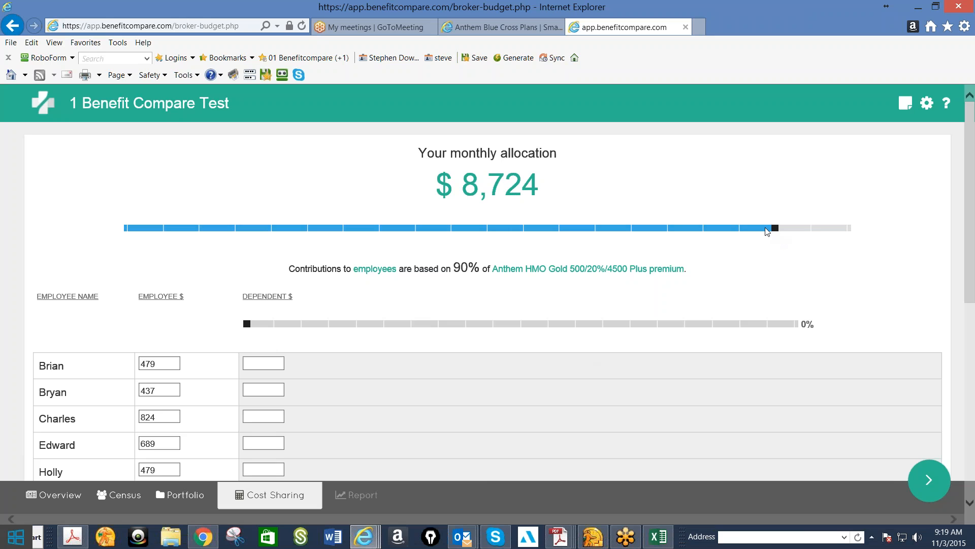
pyautogui.click(726, 228)
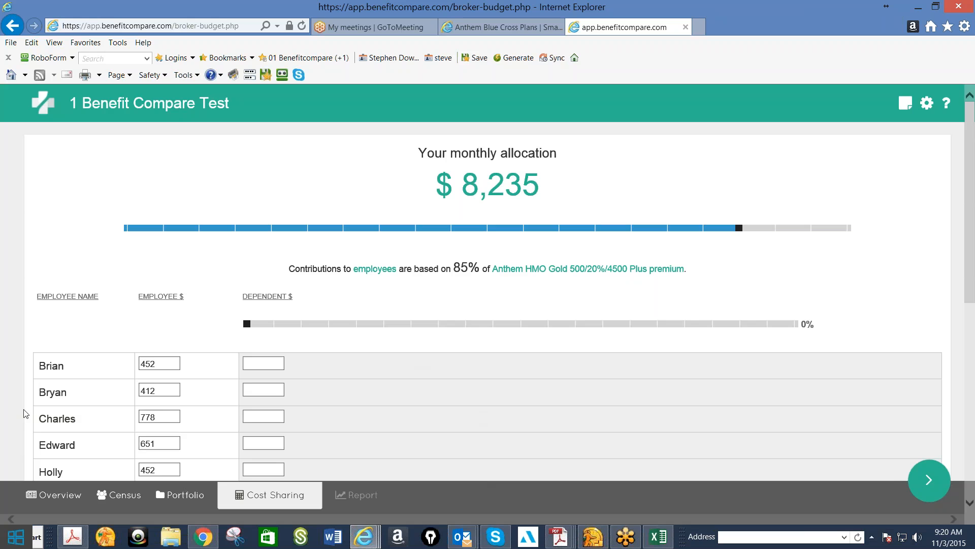
# Change the contribution basis to a specific Health Net plan, the Gold 80 PPO
pyautogui.click(557, 269)
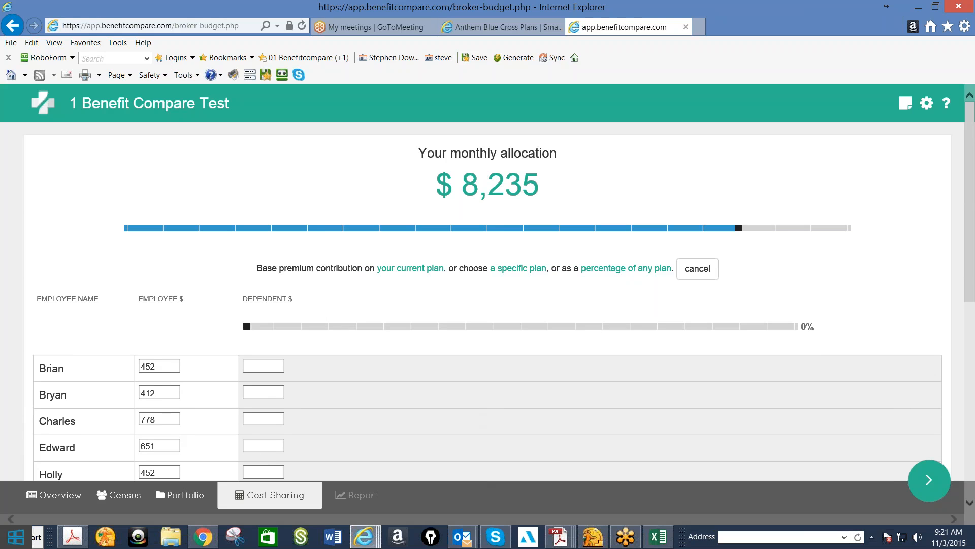
pyautogui.click(507, 269)
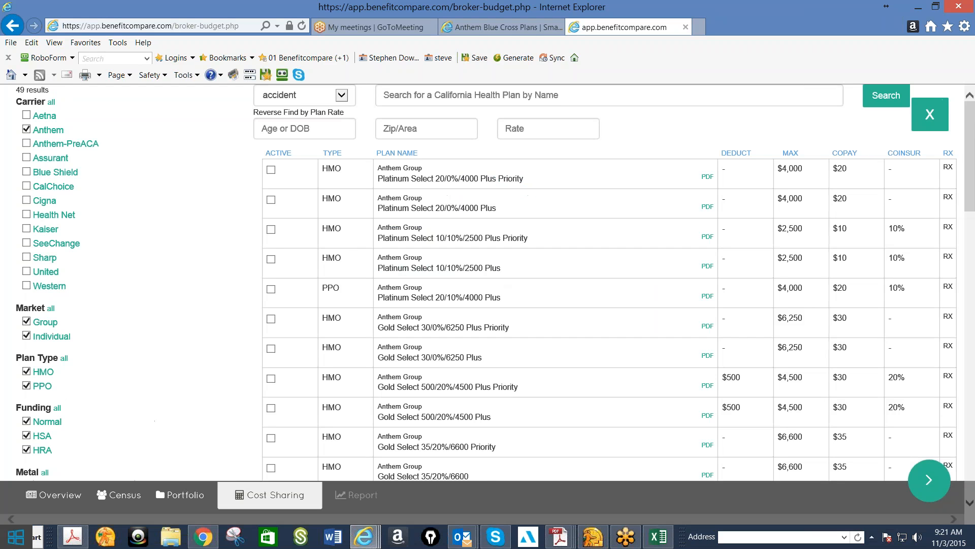
pyautogui.click(45, 214)
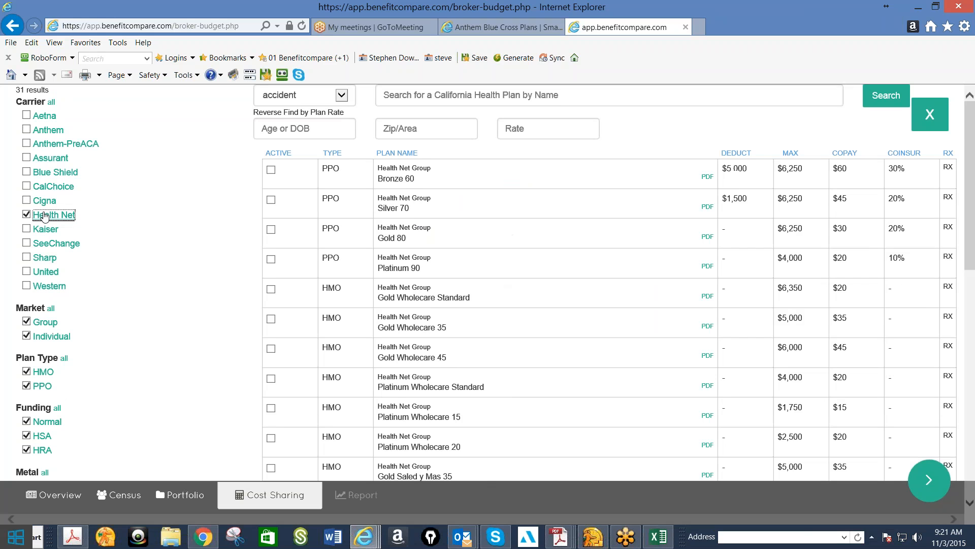
pyautogui.click(390, 245)
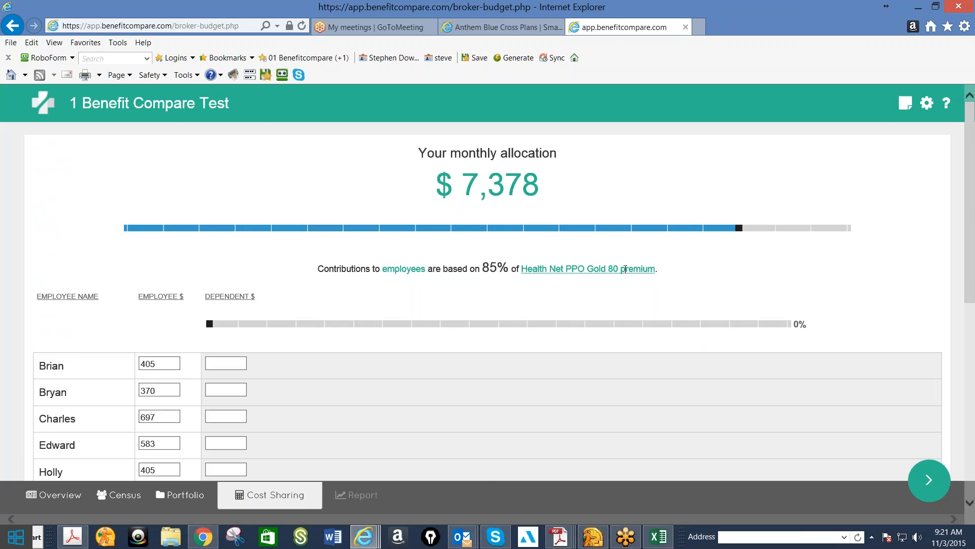
# Try employee contribution levels of 75% and 25% of the Health Net Gold 80 premium, and settle on 80%
pyautogui.click(668, 231)
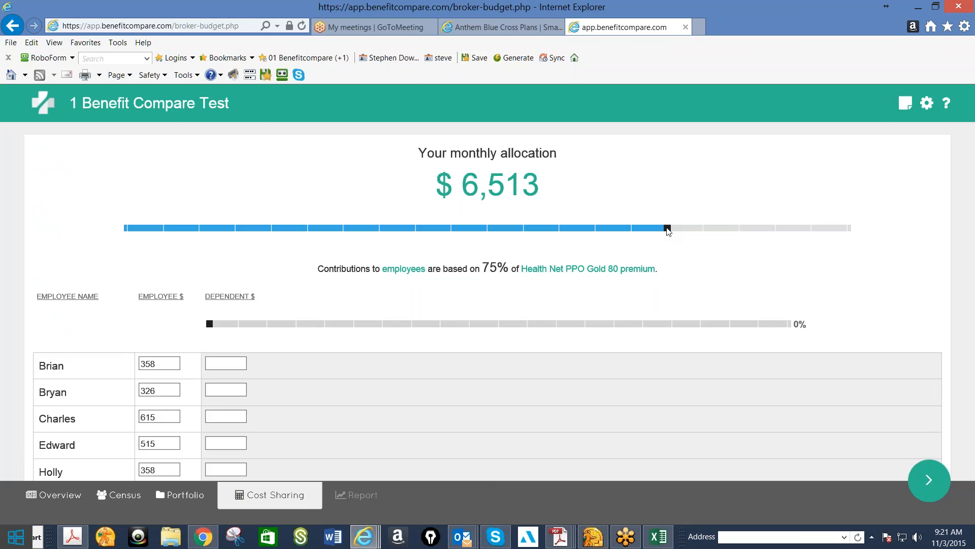
pyautogui.moveTo(667, 229); pyautogui.dragTo(307, 229)
pyautogui.scroll(-5, 180, 356)
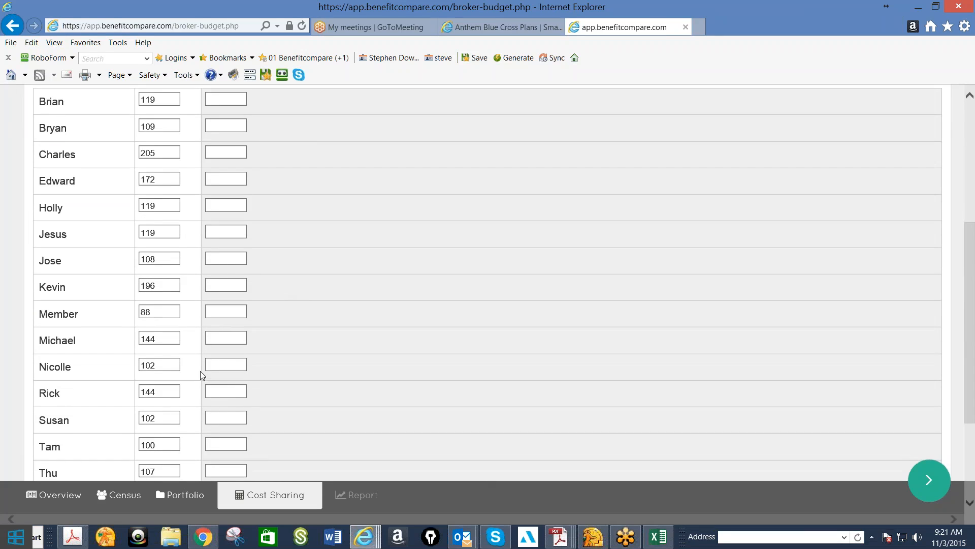
pyautogui.scroll(4, 198, 377)
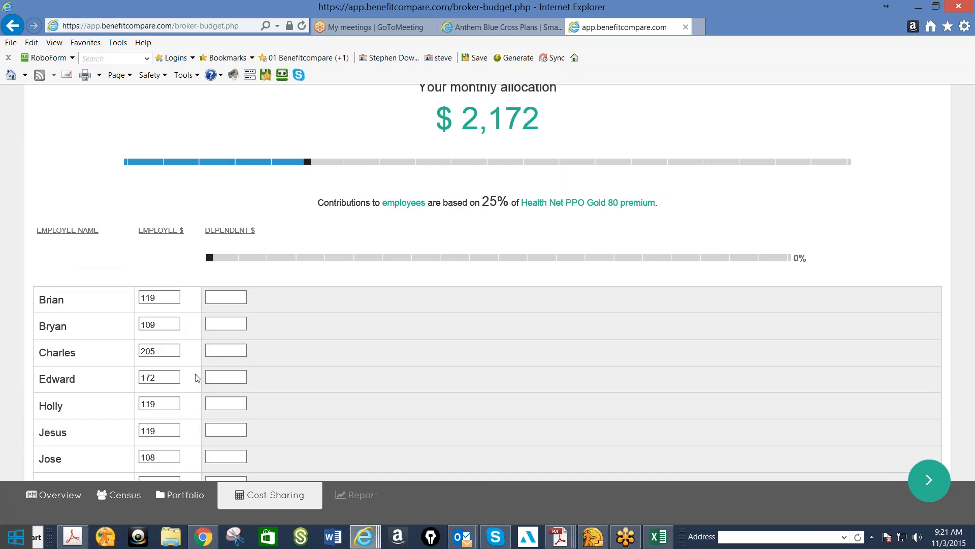
pyautogui.click(704, 161)
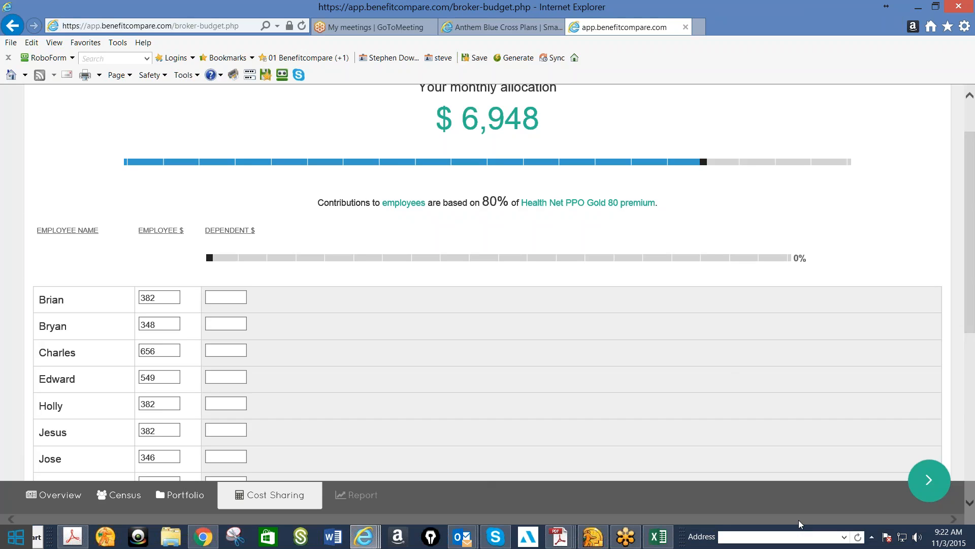
# Open the report and compare the benefits of the portfolio plans across both pages, returning to the first page
pyautogui.click(929, 493)
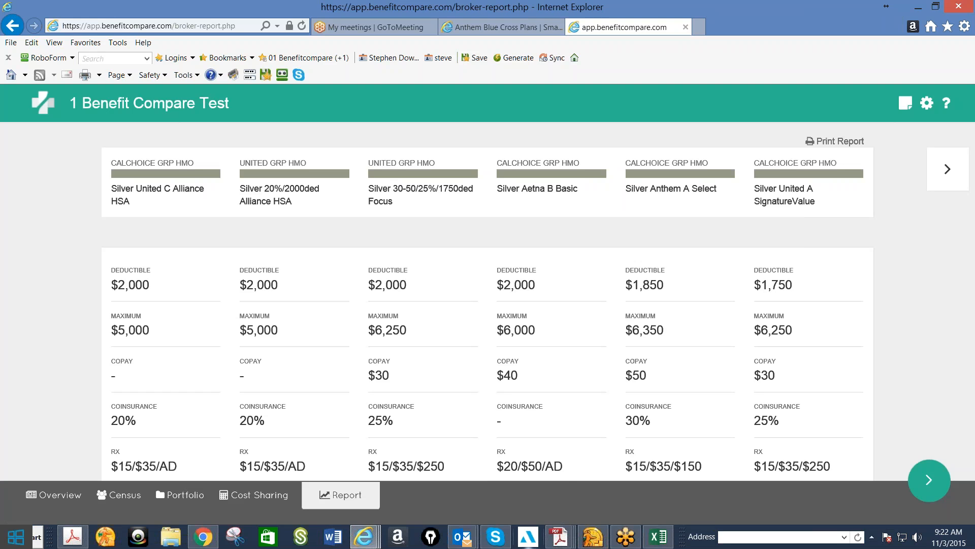
pyautogui.moveTo(496, 536)
pyautogui.scroll(-1, 569, 498)
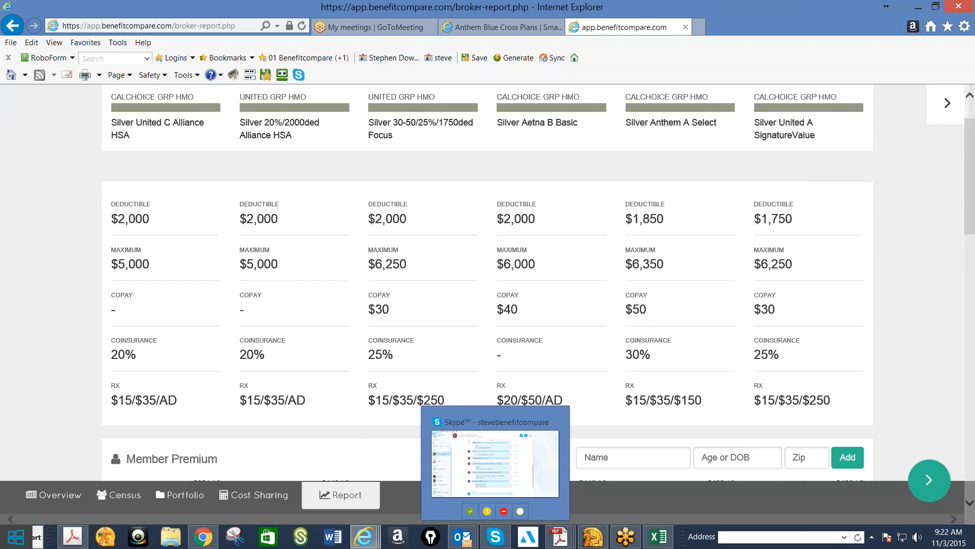
pyautogui.scroll(1, 723, 319)
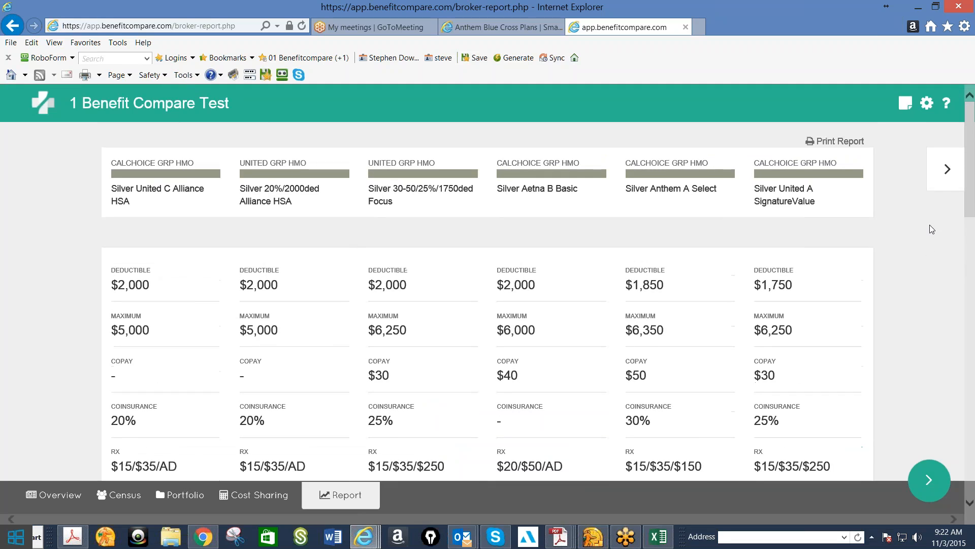
pyautogui.click(947, 169)
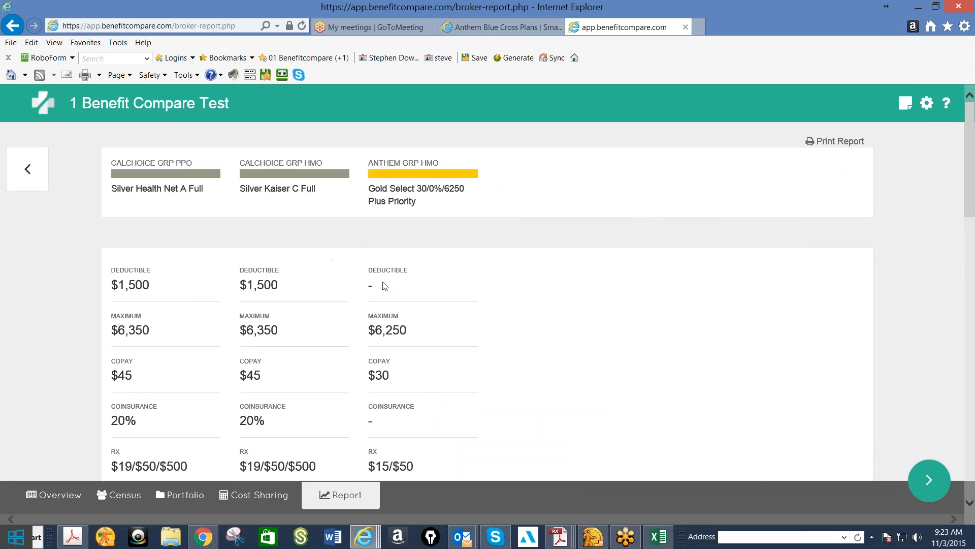
pyautogui.scroll(-1, 303, 306)
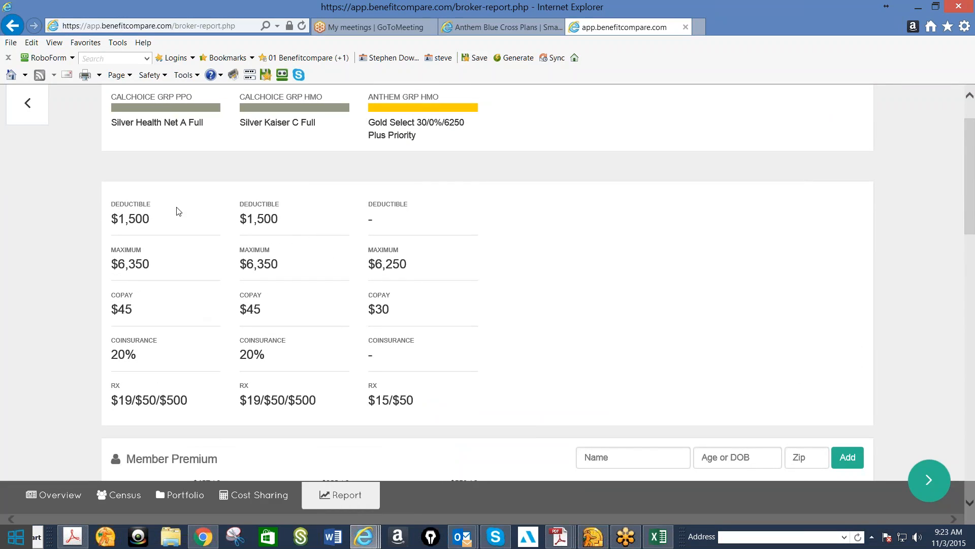
pyautogui.click(23, 103)
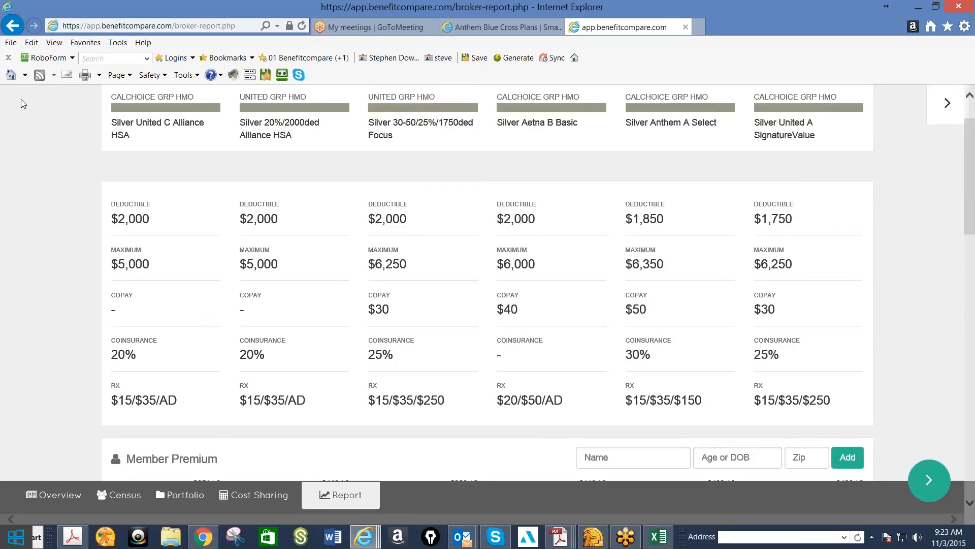
# Review the report's member premiums, the cost sharing breakdown per plan, and the claims model graph by usage level
pyautogui.scroll(-2, 304, 228)
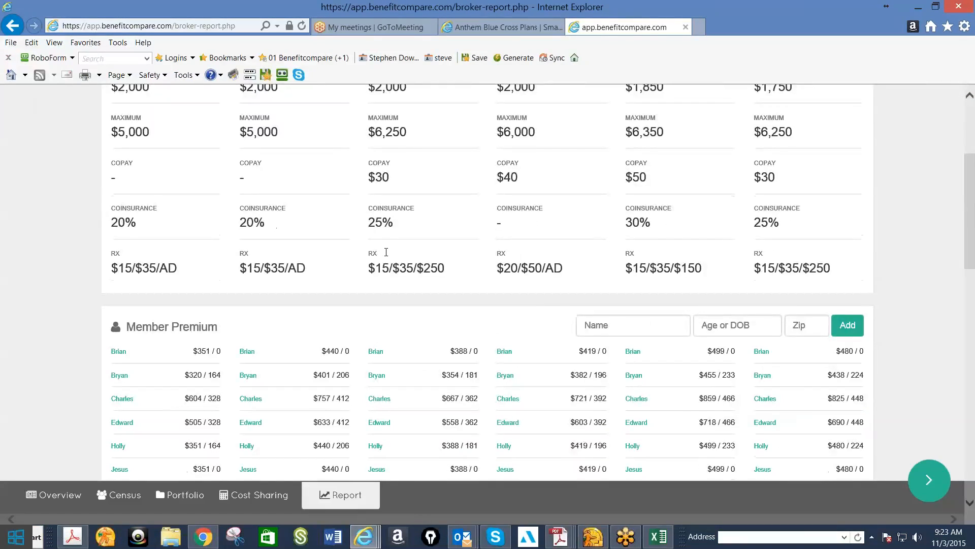
pyautogui.scroll(-1, 550, 203)
pyautogui.scroll(-1, 550, 204)
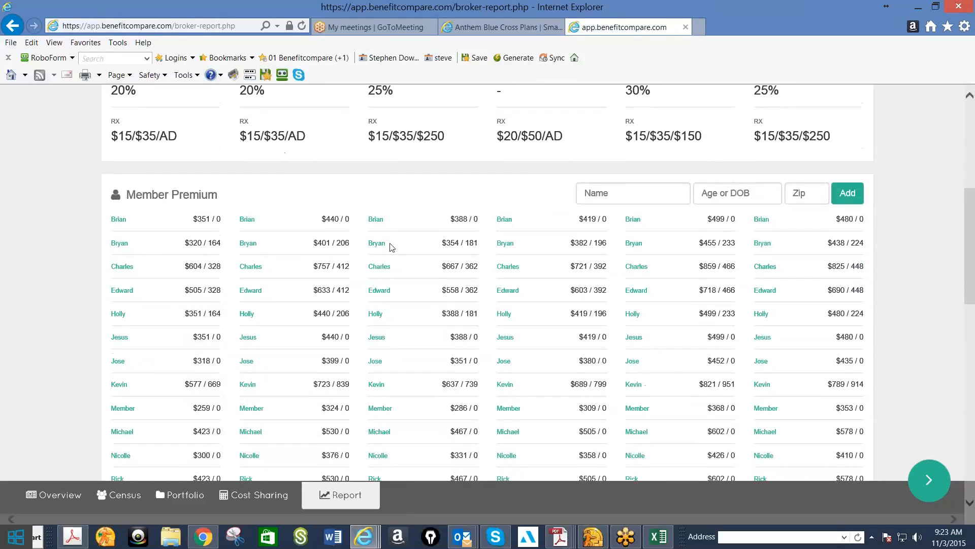
pyautogui.scroll(-2, 358, 275)
pyautogui.scroll(-3, 359, 274)
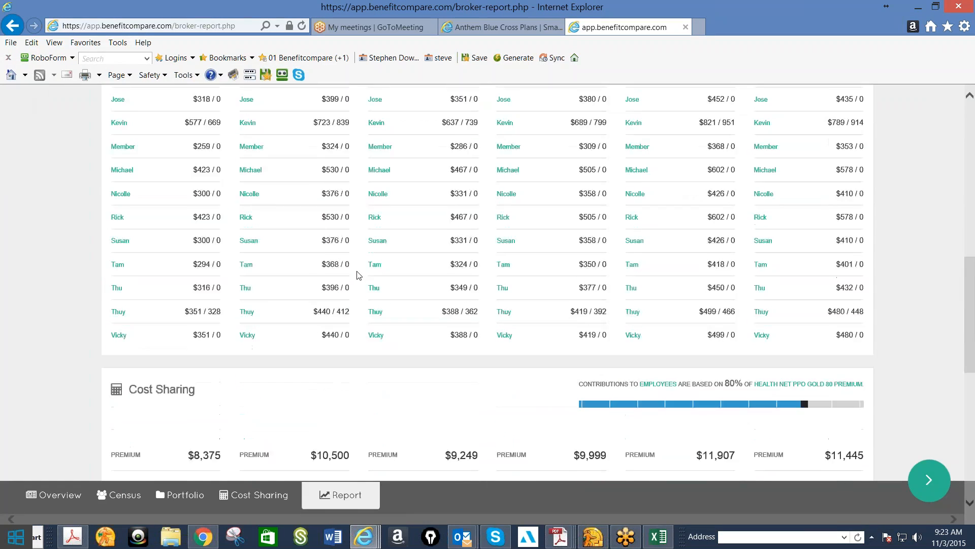
pyautogui.scroll(-2, 358, 274)
pyautogui.scroll(-3, 358, 275)
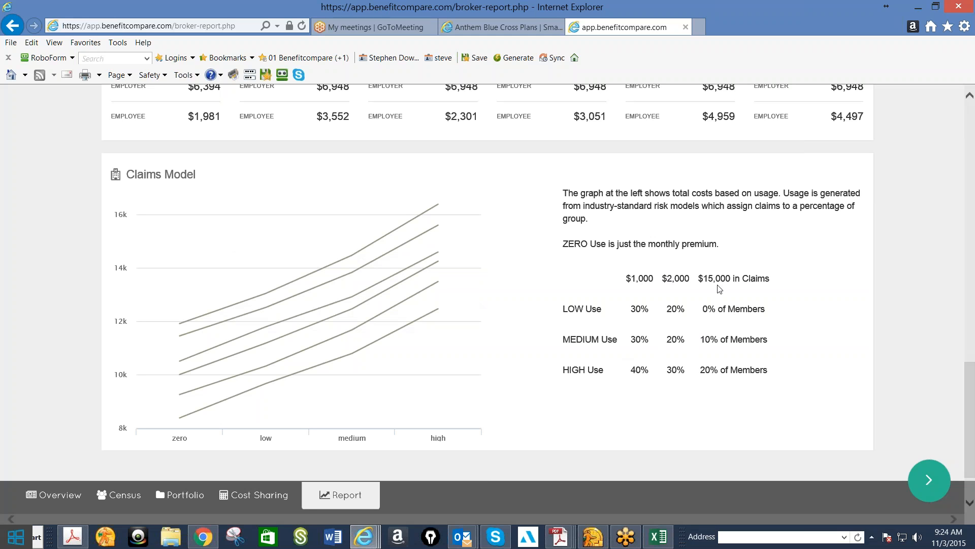
pyautogui.moveTo(342, 323)
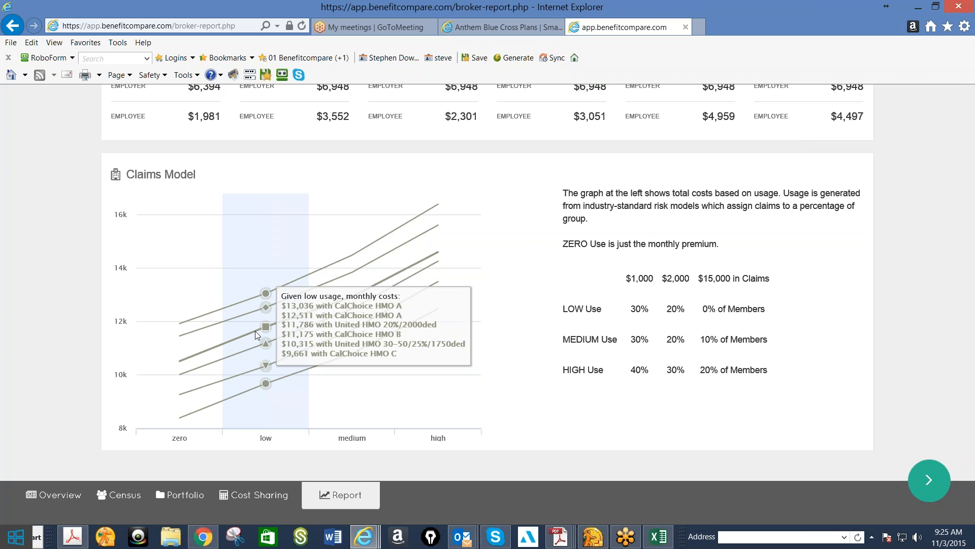
# View the estimated cost comparison across all plans for the second-to-last member in the report, and close it
pyautogui.scroll(5, 123, 176)
pyautogui.click(124, 176)
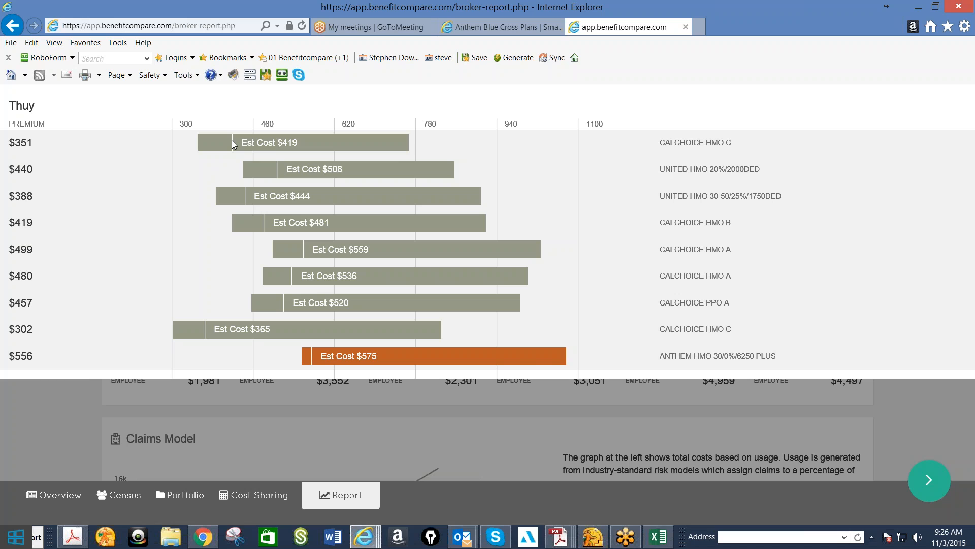
pyautogui.click(242, 495)
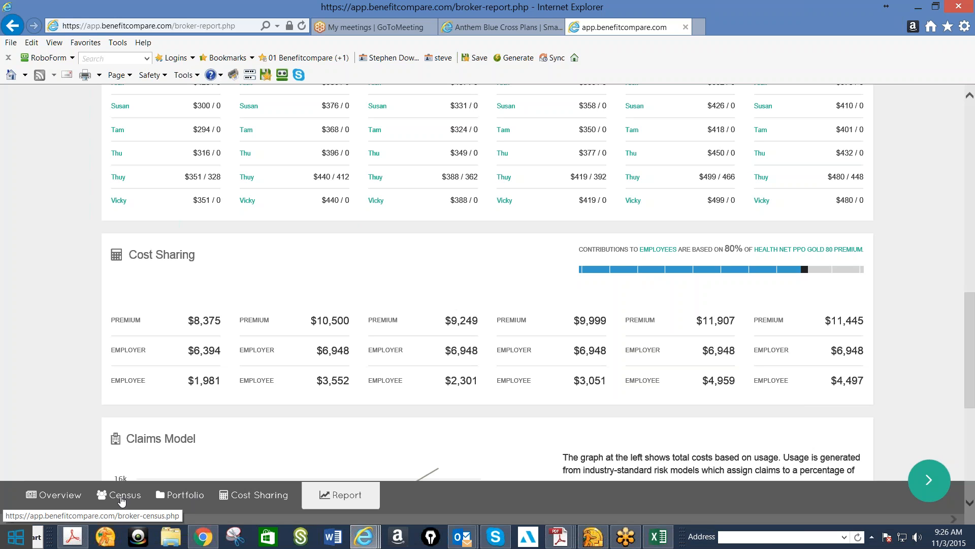
# From the client overview, open the invitation email for all employees, preview it, and leave without sending
pyautogui.click(64, 500)
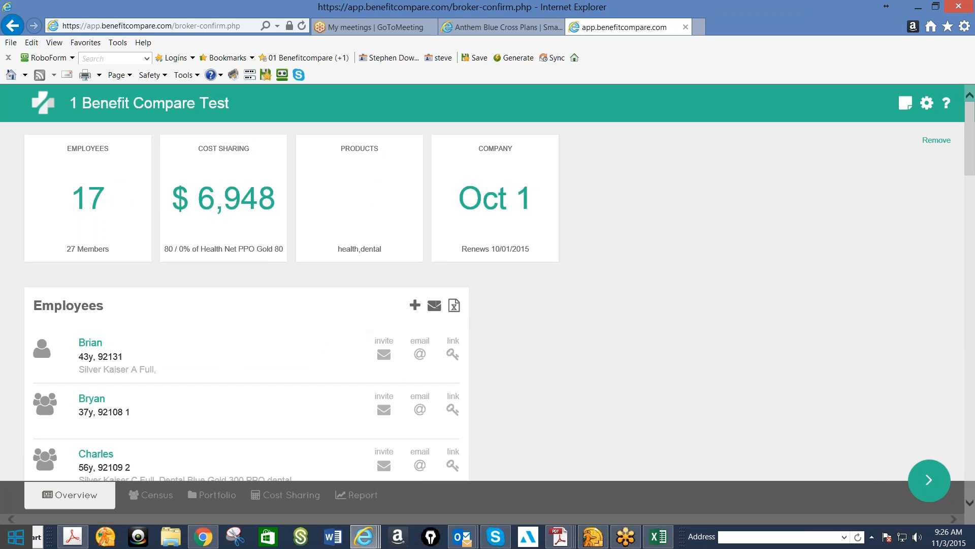
pyautogui.click(435, 305)
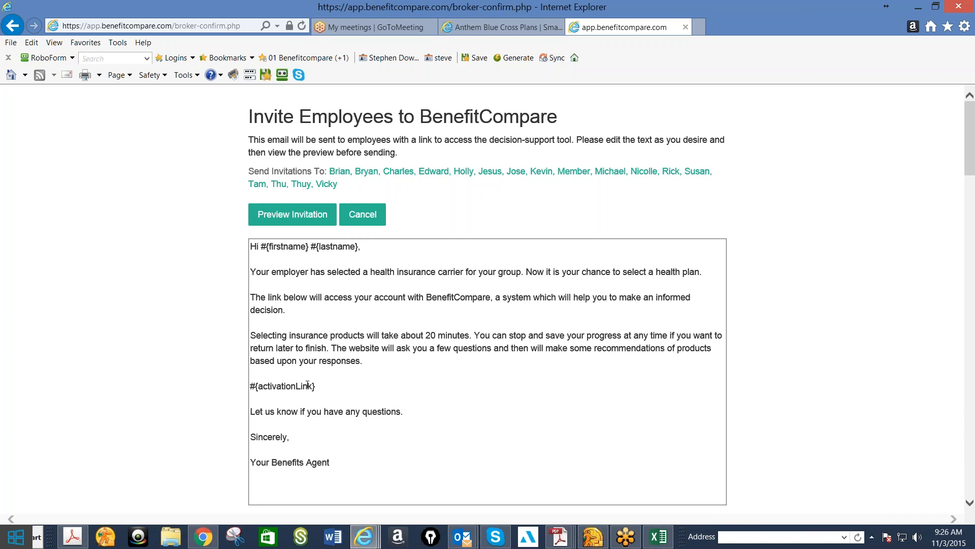
pyautogui.click(282, 219)
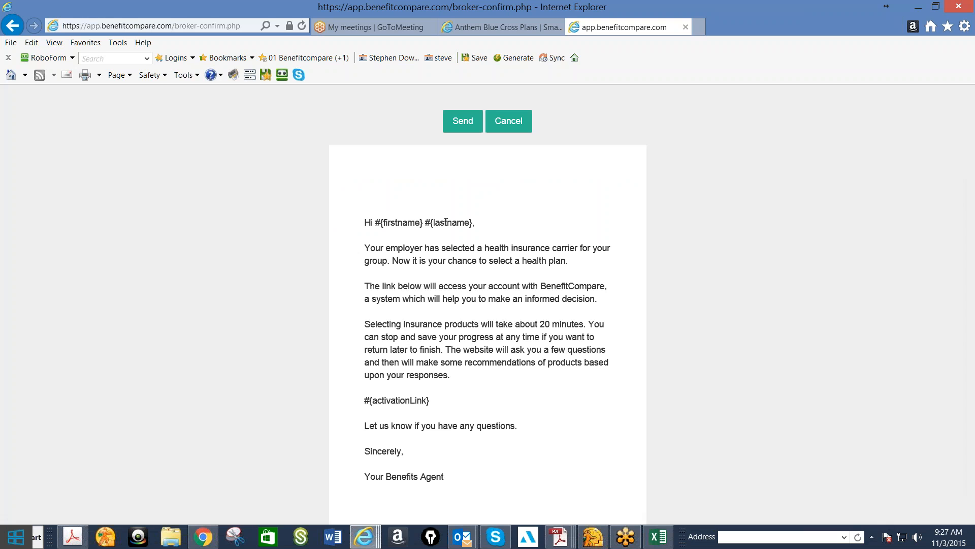
pyautogui.click(12, 25)
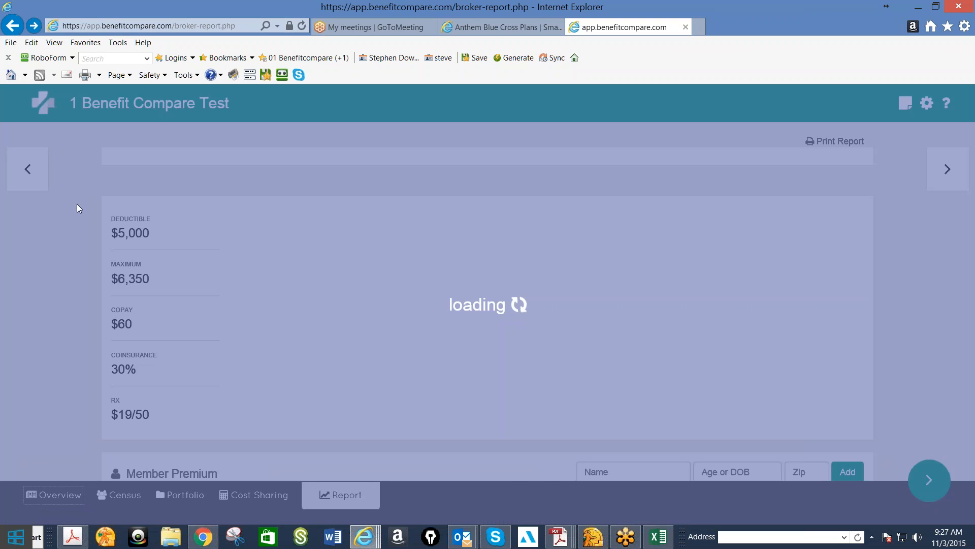
# Return to the client overview, open the third listed employee's enrollment page, and allow all of its content to display
pyautogui.click(69, 499)
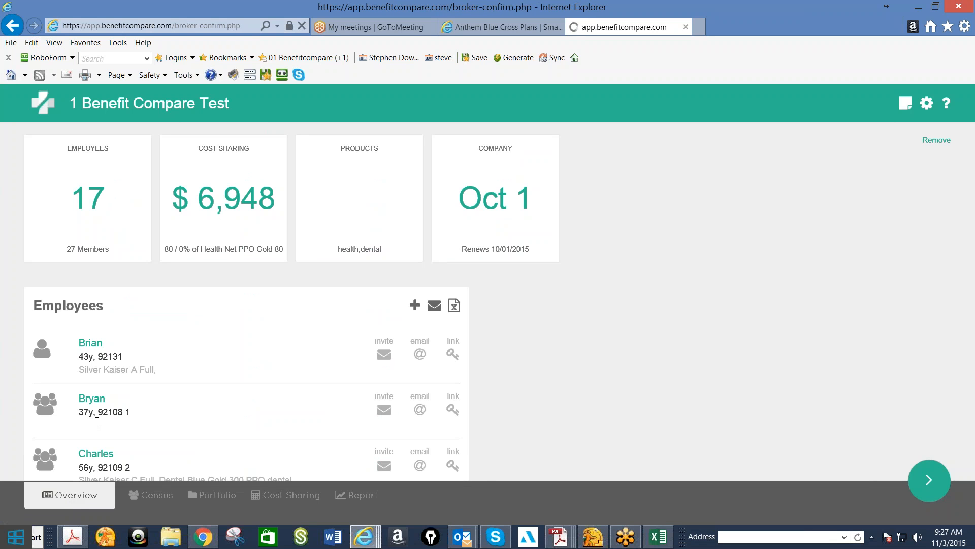
pyautogui.scroll(-3, 154, 377)
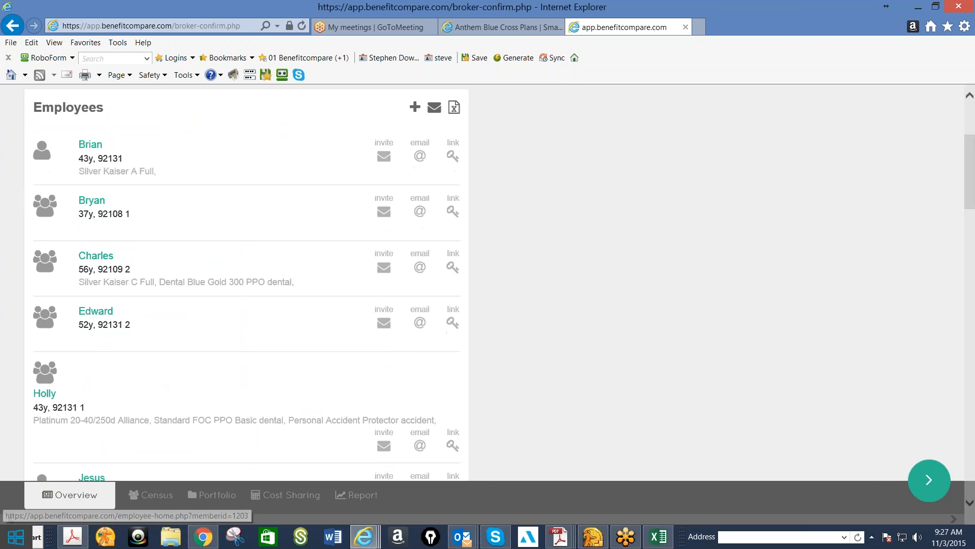
pyautogui.click(101, 262)
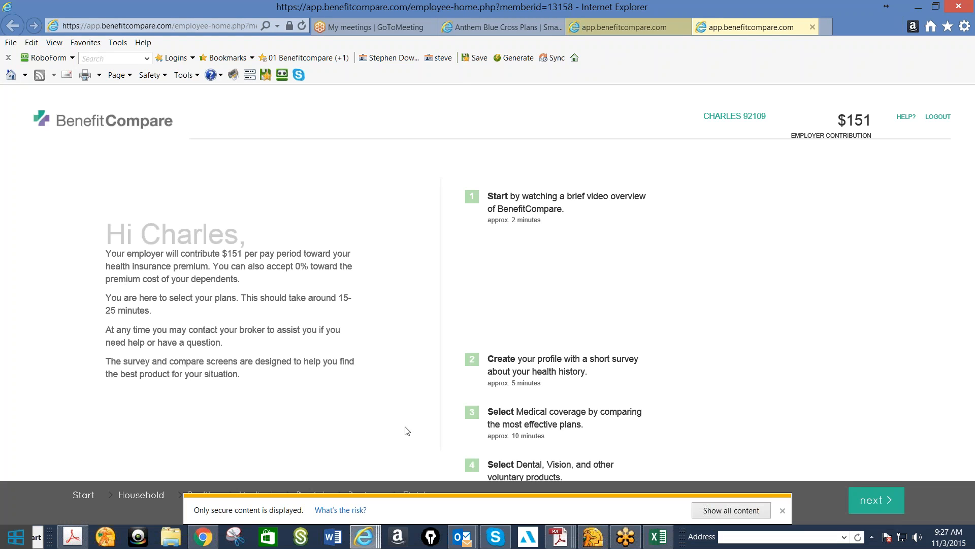
pyautogui.click(730, 510)
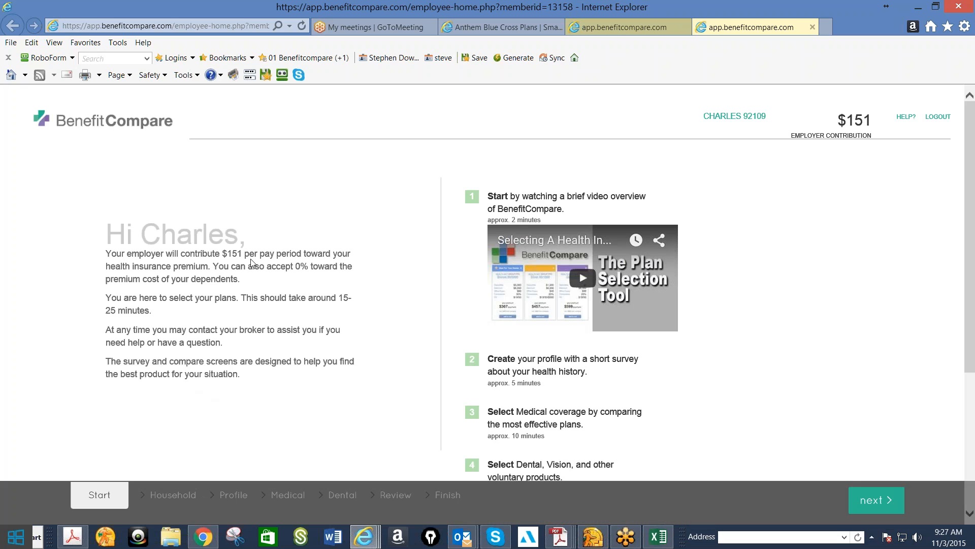
# Play the plan selection overview video on the employee's start page in full screen
pyautogui.click(583, 278)
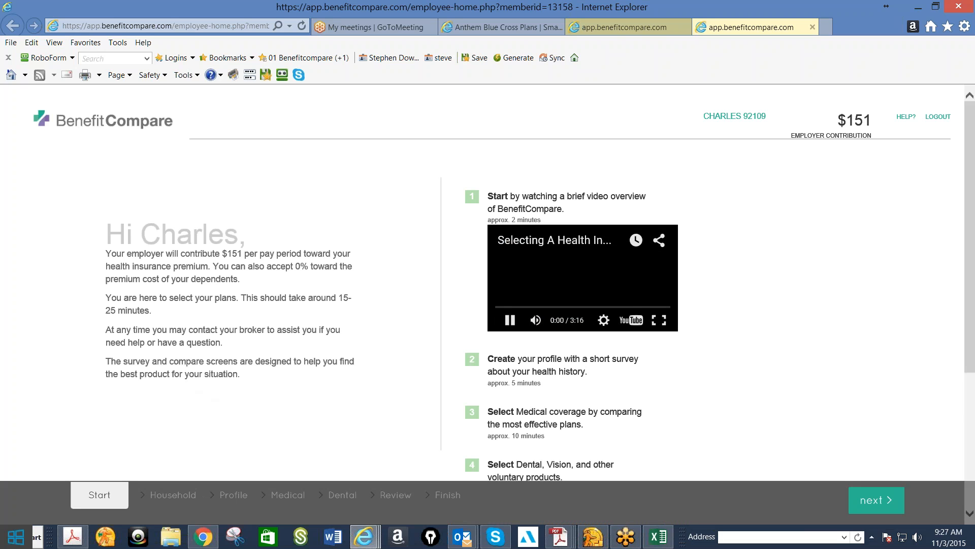
pyautogui.click(659, 319)
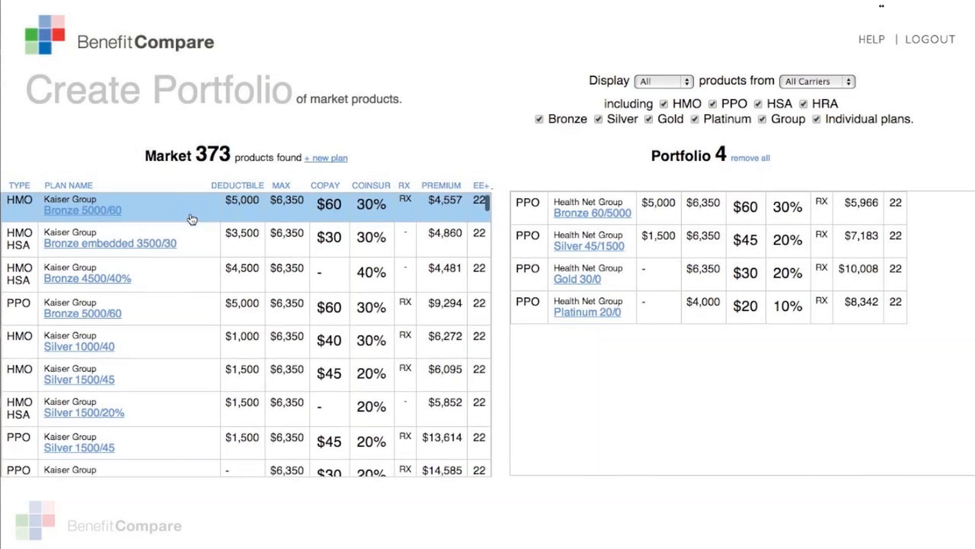
pyautogui.scroll(-5, 192, 218)
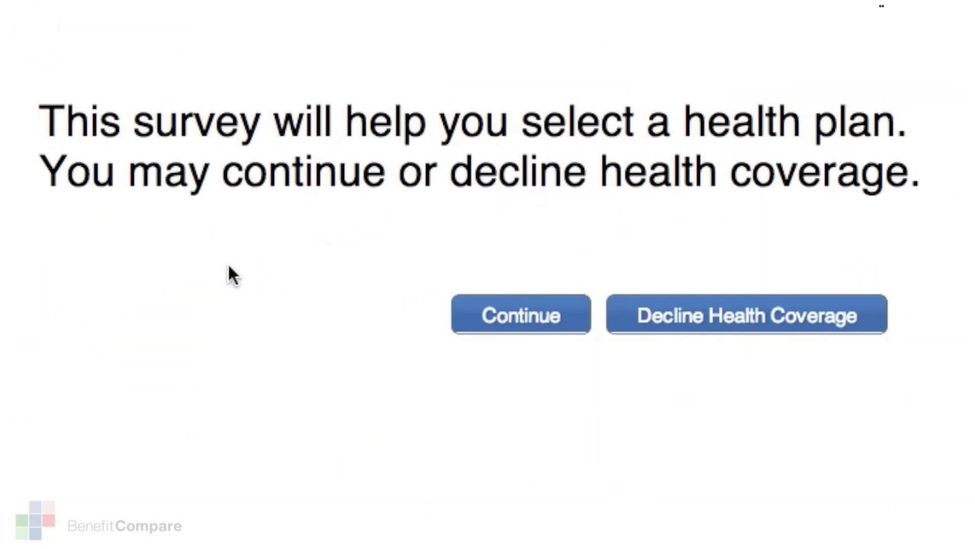
pyautogui.click(475, 307)
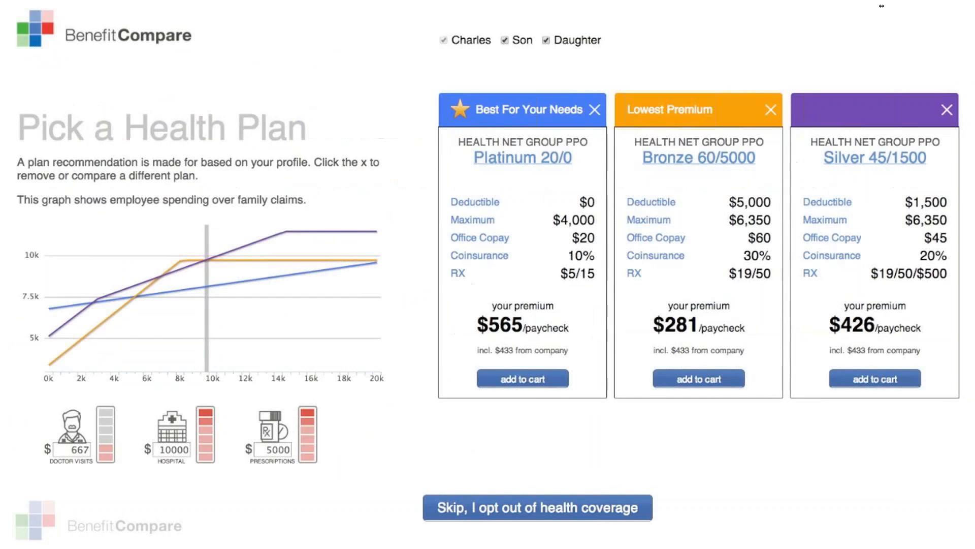